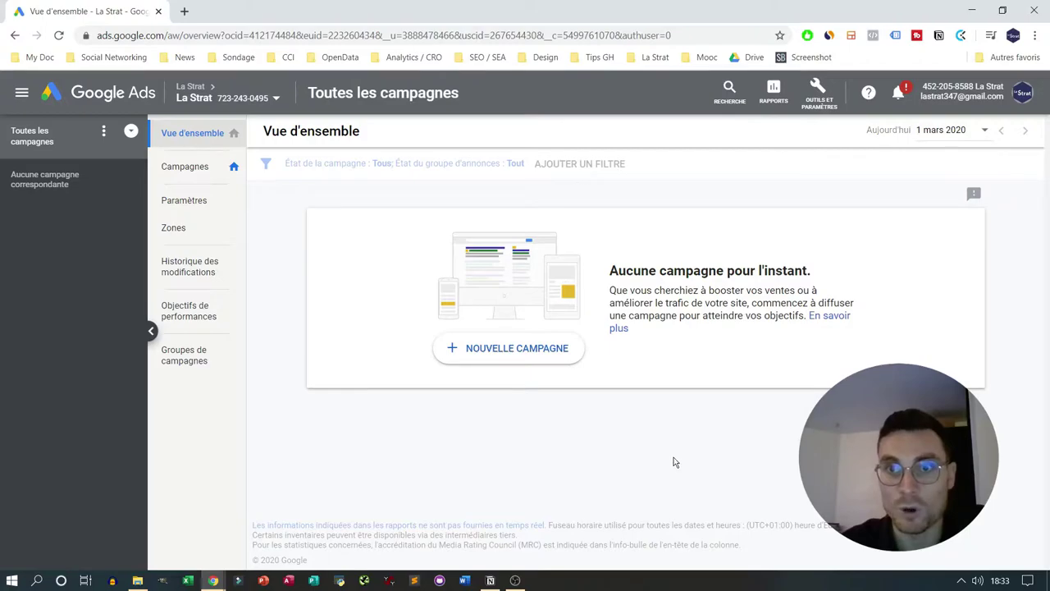
- Open the account's conversion actions and start a new one of the Importer type
click(824, 109)
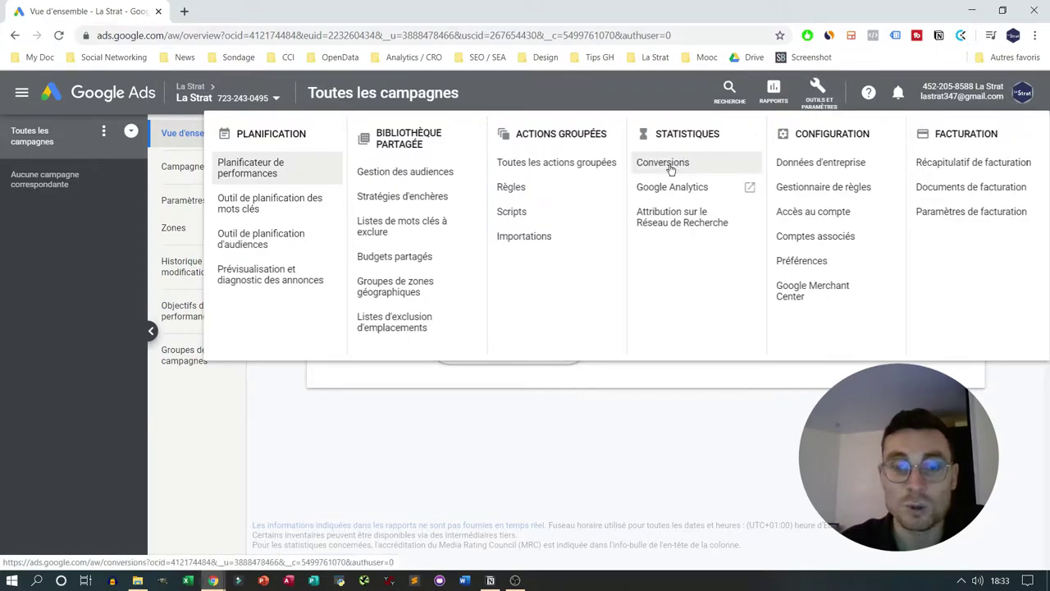
click(665, 163)
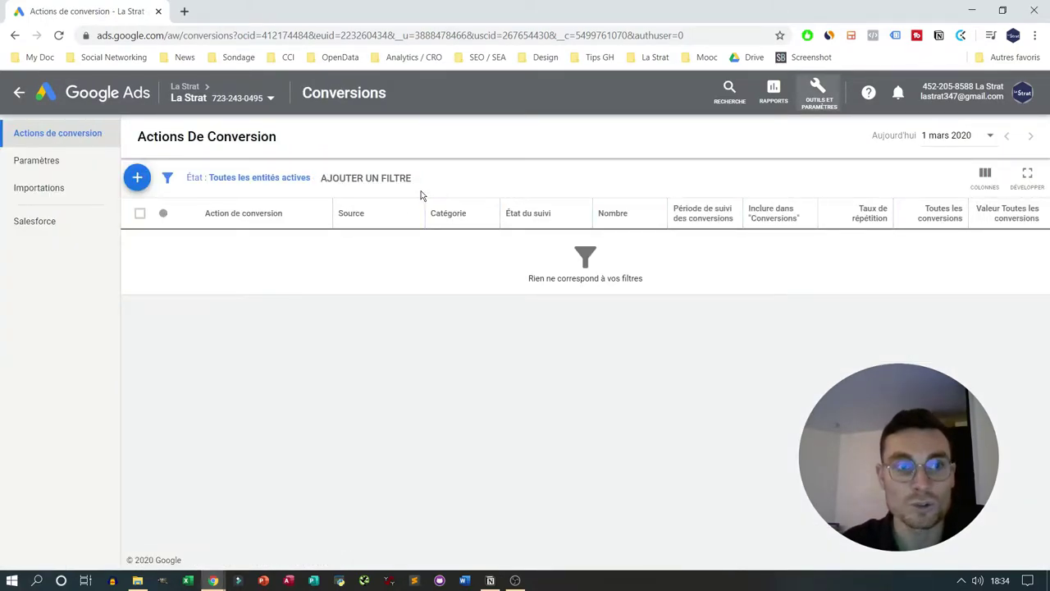
click(137, 180)
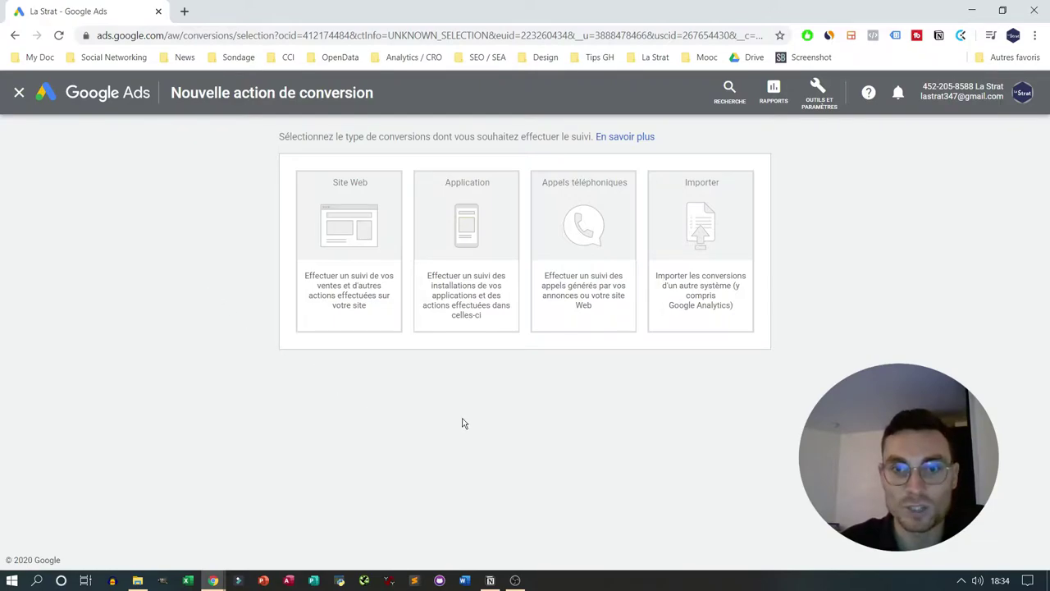
click(706, 222)
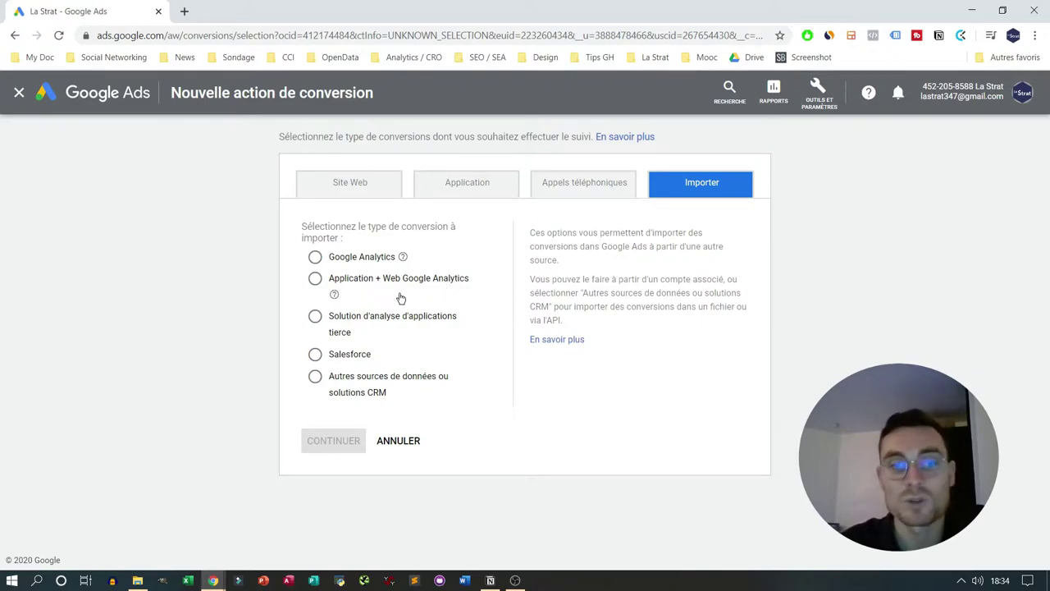
- Review the import options for third-party app analytics, Salesforce, and other data sources or CRM, including tracking from clicks and from calls
mouse_move(336, 299)
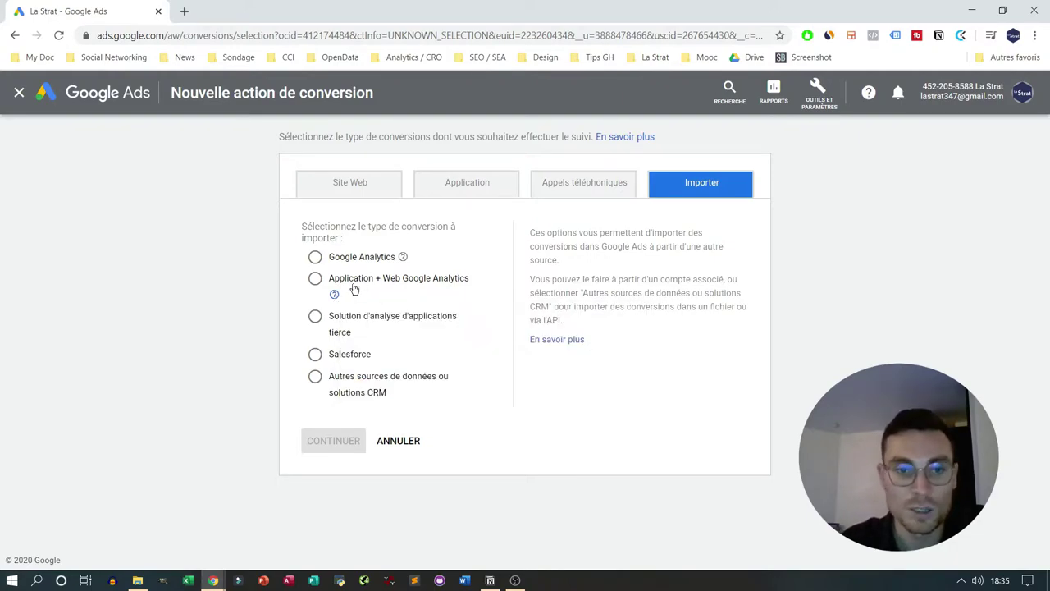
click(315, 318)
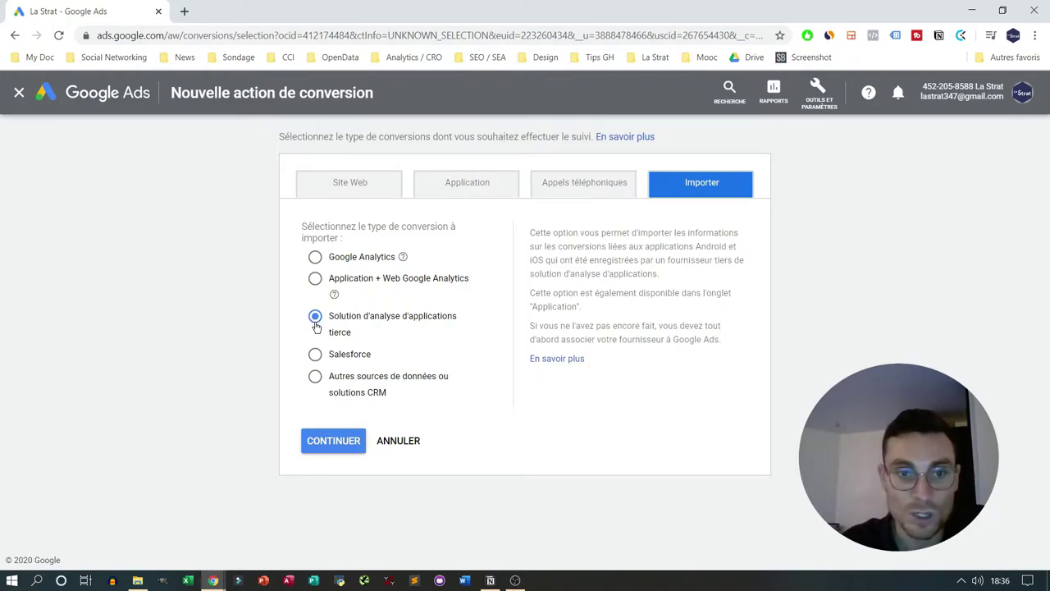
click(317, 356)
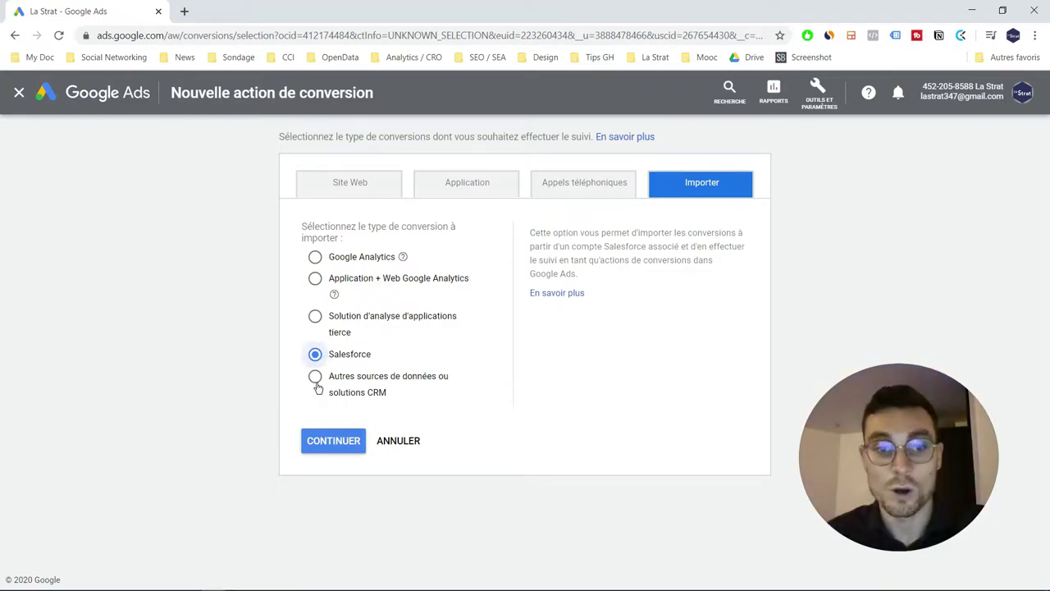
click(317, 378)
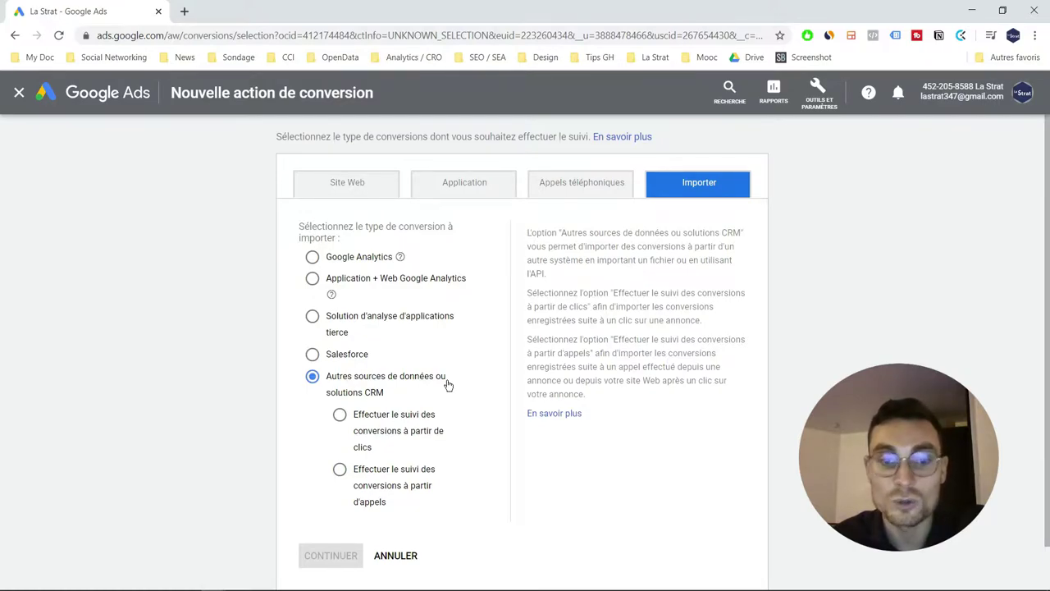
click(341, 416)
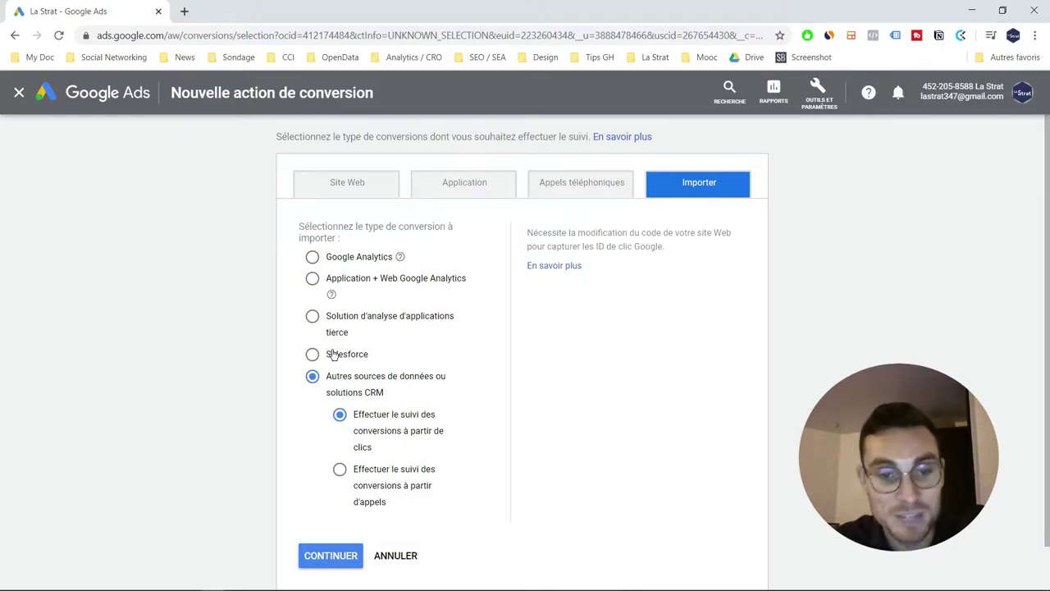
click(343, 472)
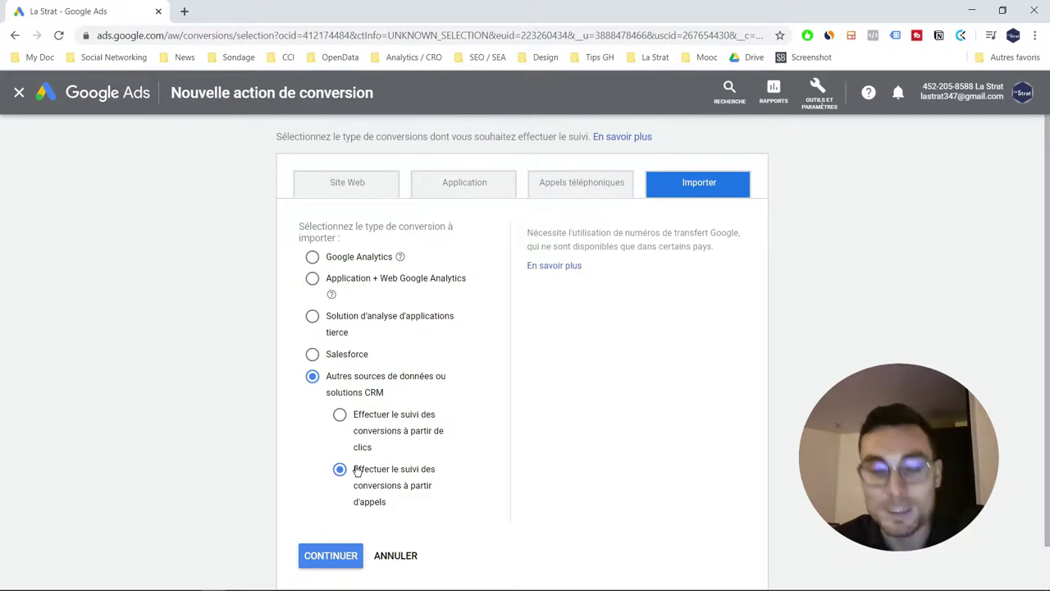
- Continue with Google Analytics as the import source and go to the linked Google Analytics accounts
click(345, 259)
click(348, 443)
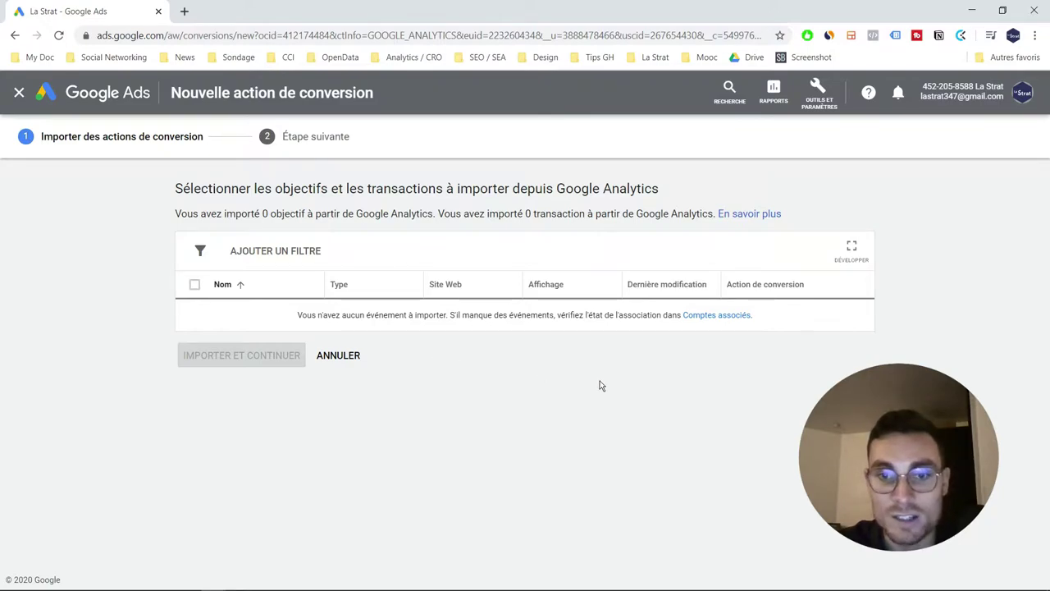
click(721, 318)
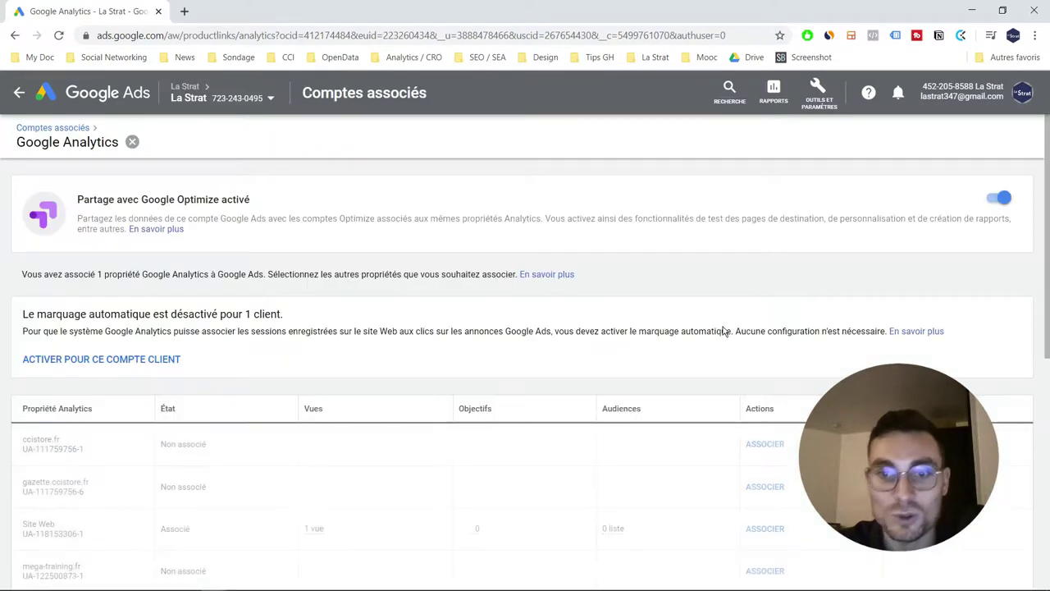
- Set the list of Analytics properties to show 30 rows per page
scroll(606, 343, down, 5)
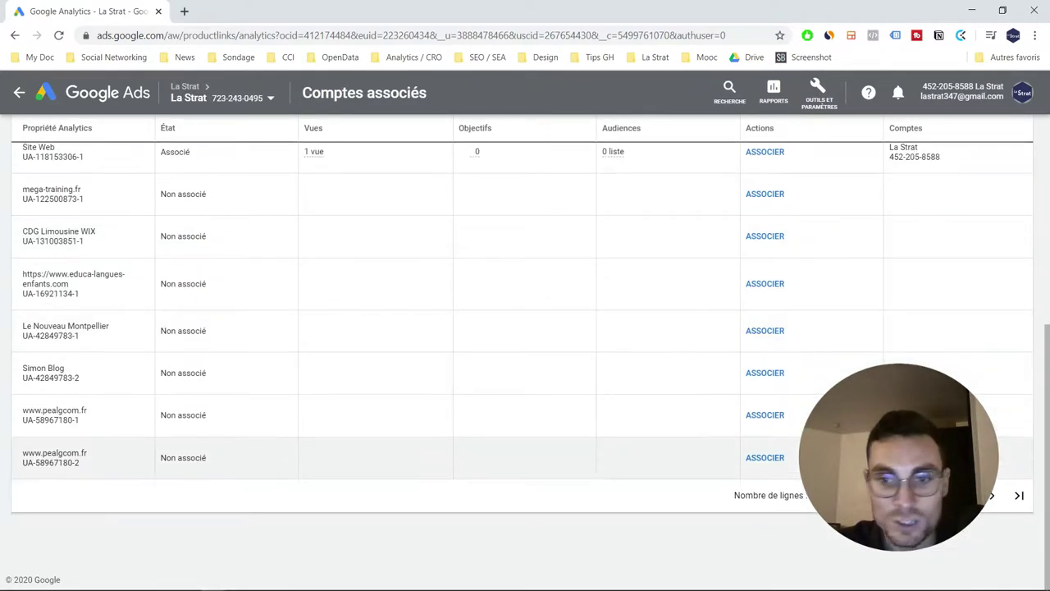
click(837, 494)
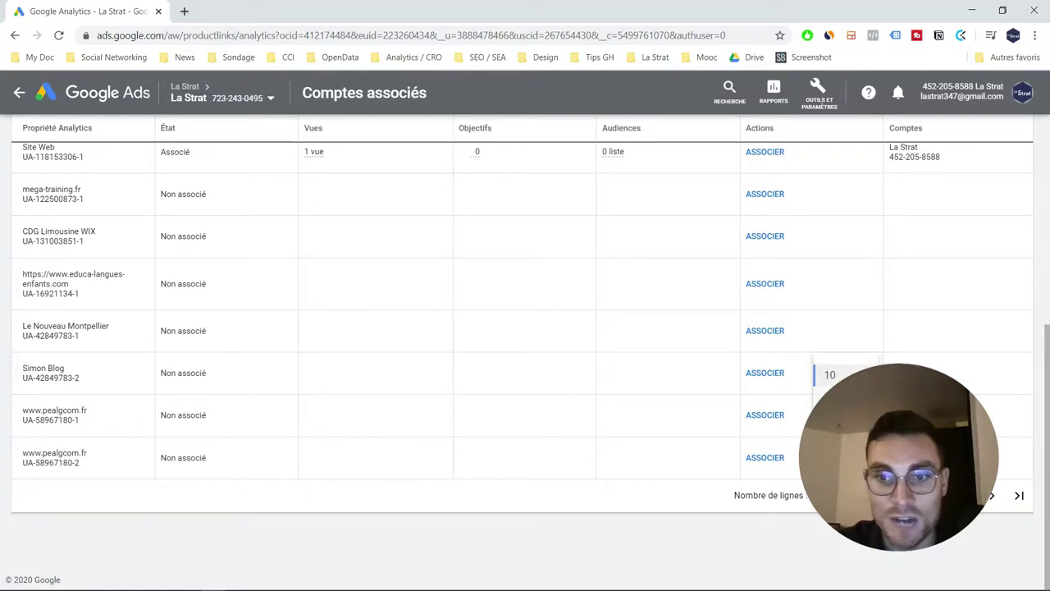
click(830, 402)
- Link the La Strat Analytics property through its "La Strat sophistiquée" view, with site metrics import enabled, and save
scroll(646, 375, down, 5)
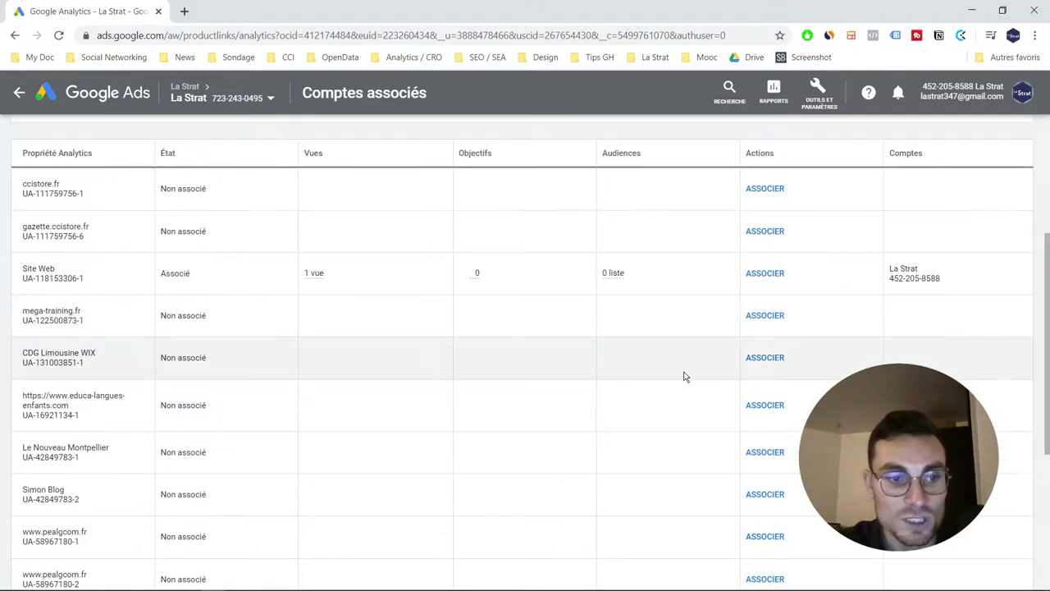
scroll(649, 364, down, 3)
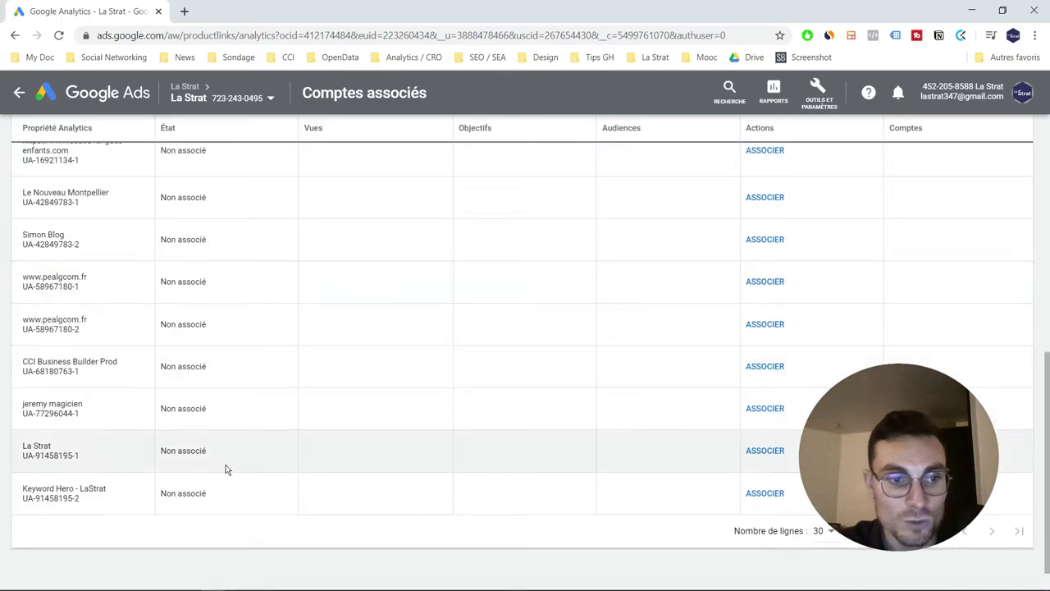
click(764, 452)
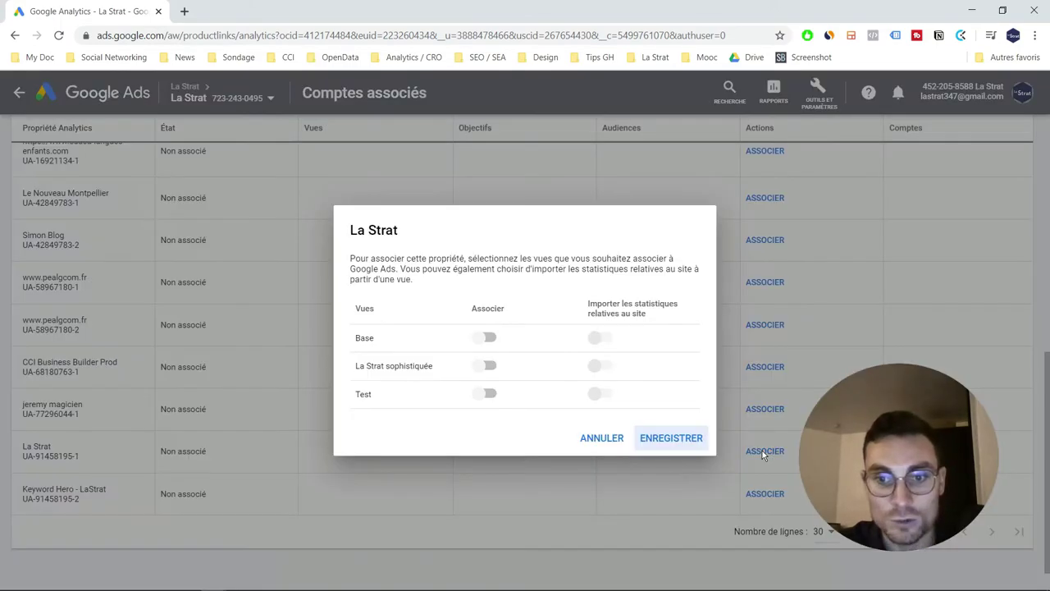
click(488, 368)
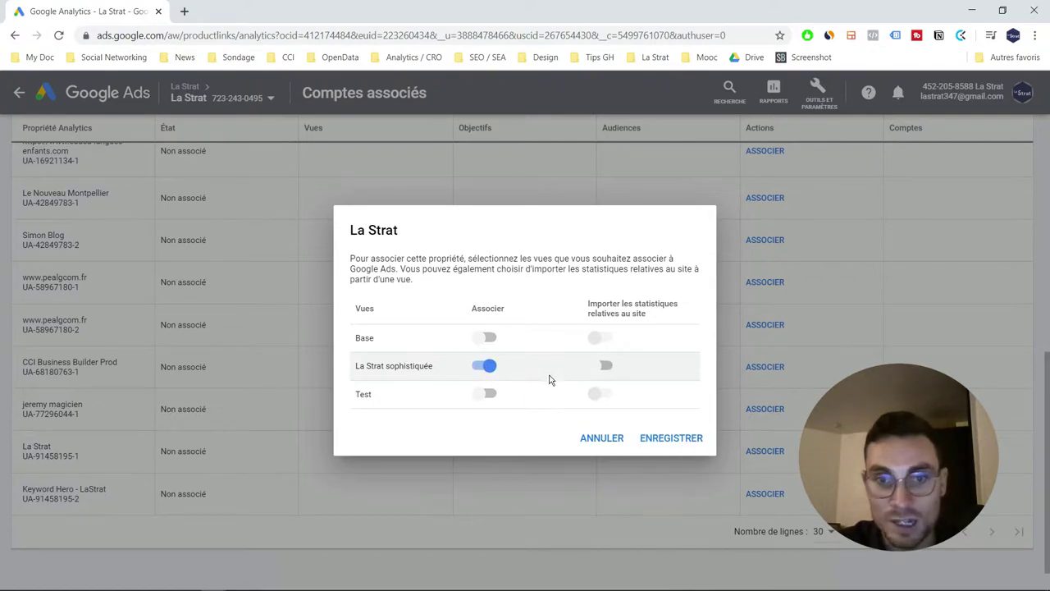
click(608, 368)
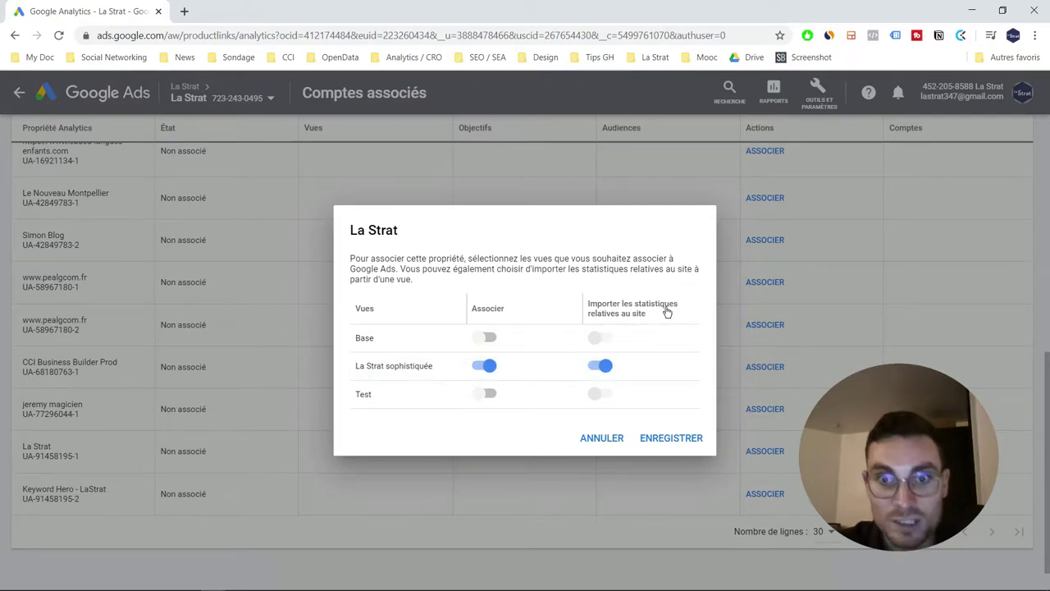
click(678, 442)
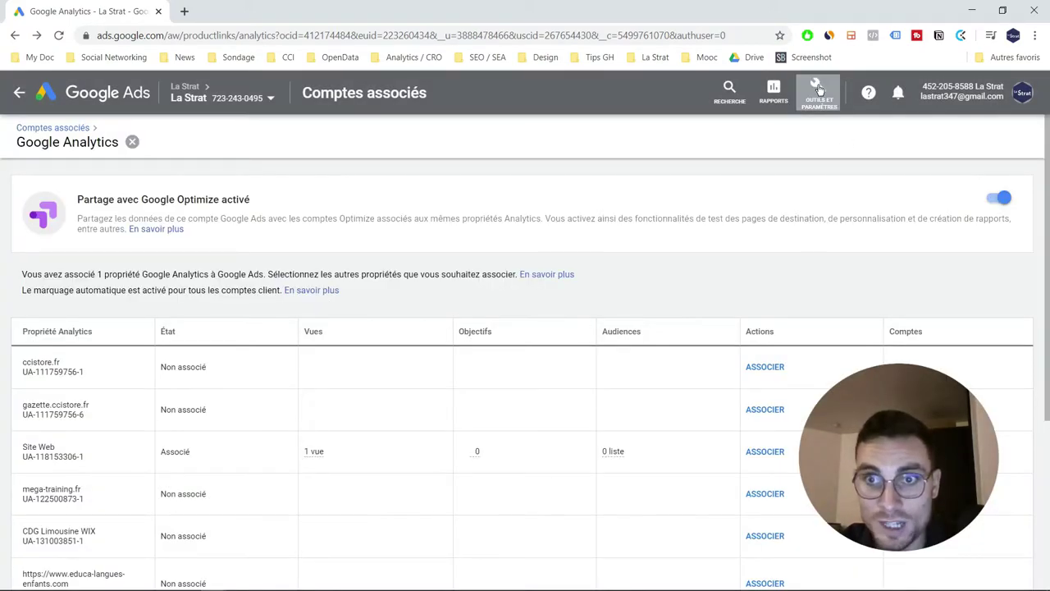
- Return to the conversion actions and start a new import with Google Analytics as the source
click(817, 88)
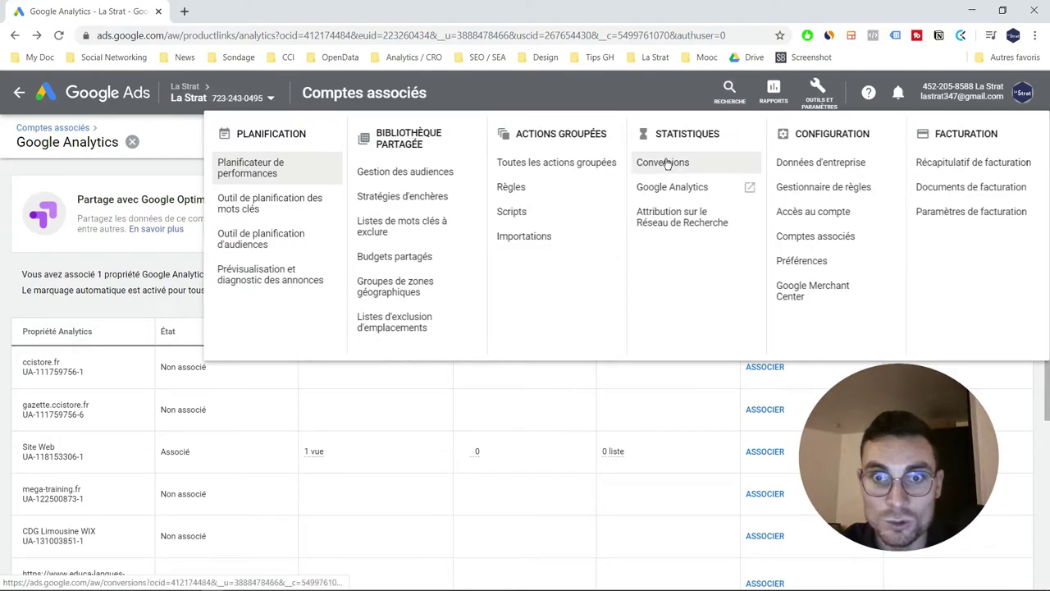
click(666, 164)
click(137, 165)
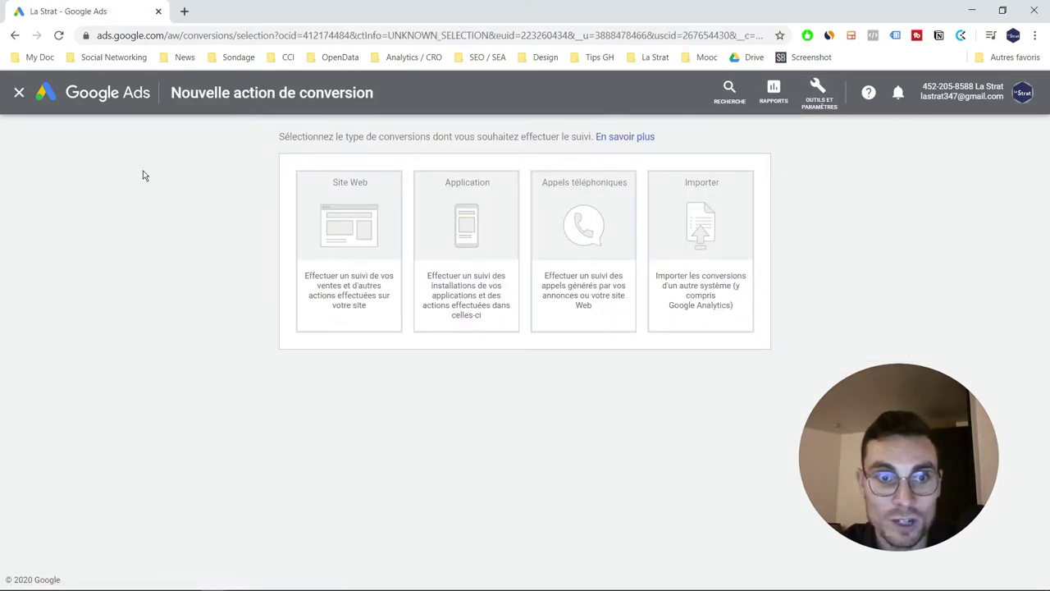
click(709, 215)
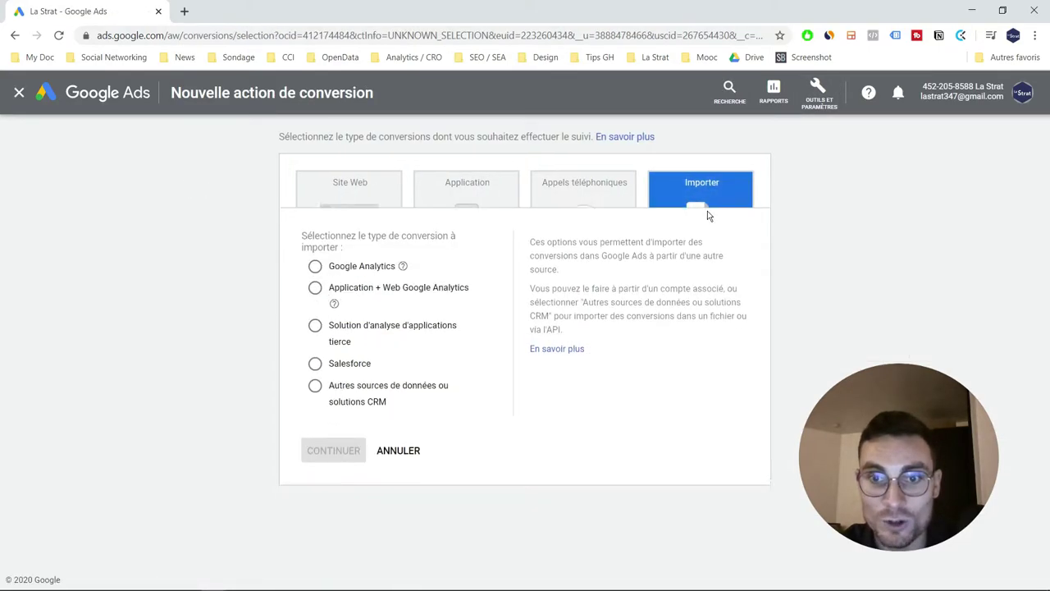
click(341, 258)
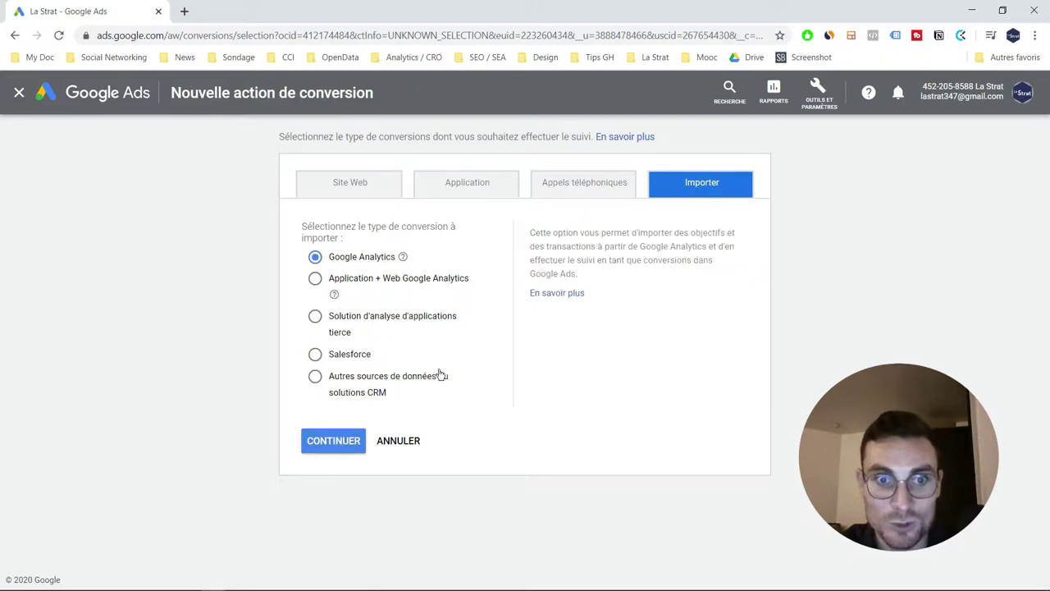
click(340, 444)
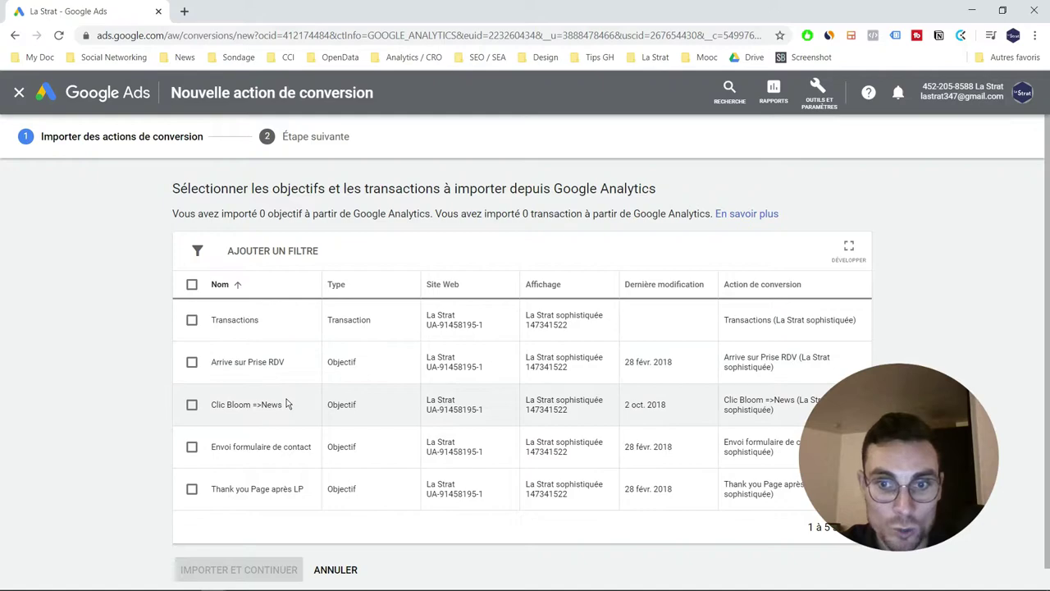
- Import the "Clic Bloom =>News" and "Thank you Page après LP" goals and finish the import
click(192, 407)
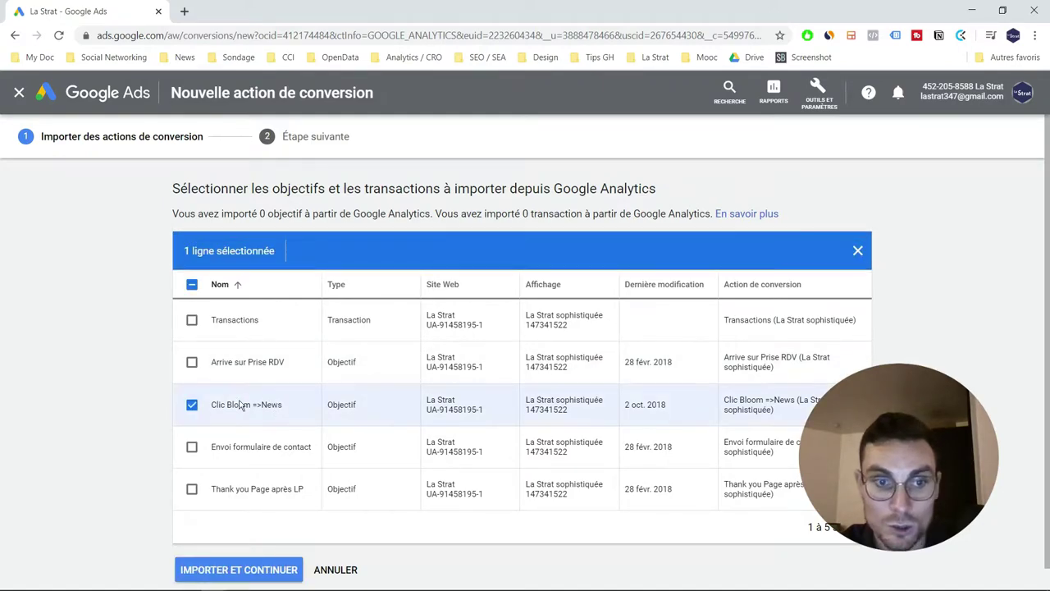
click(192, 491)
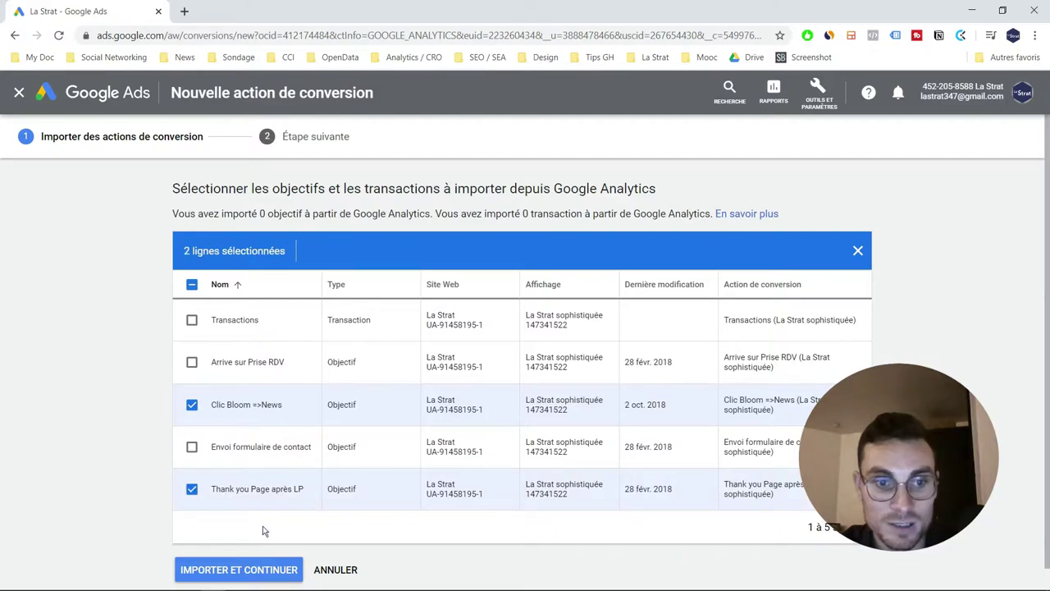
click(267, 572)
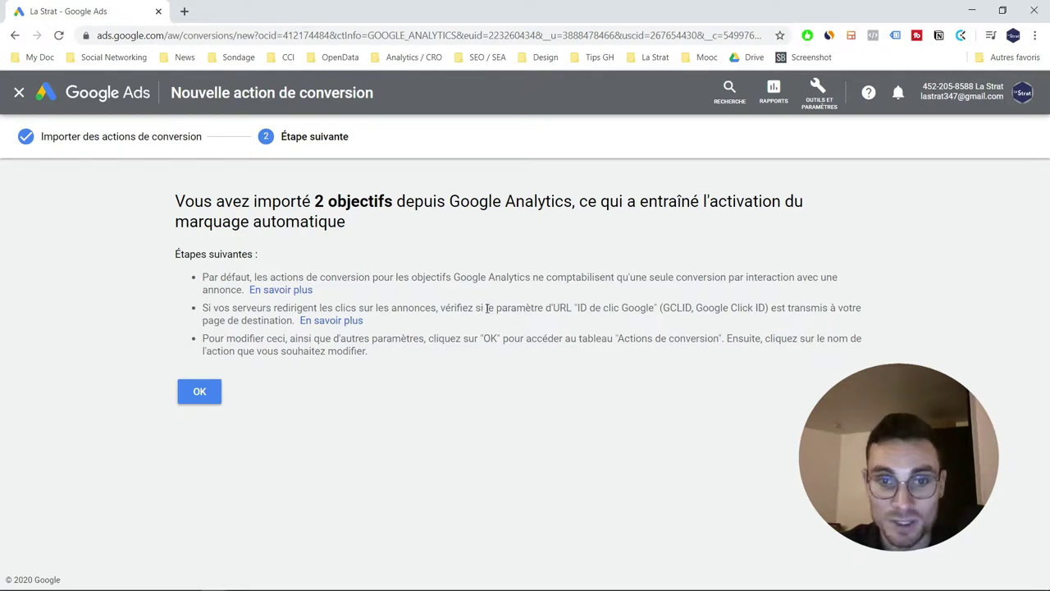
drag(545, 307, 640, 308)
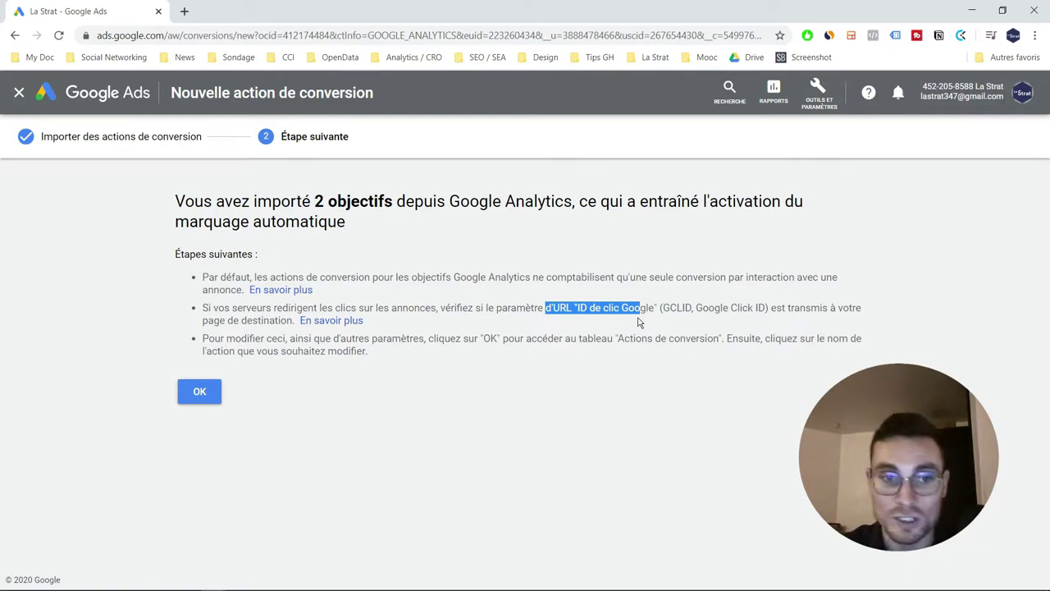
click(199, 391)
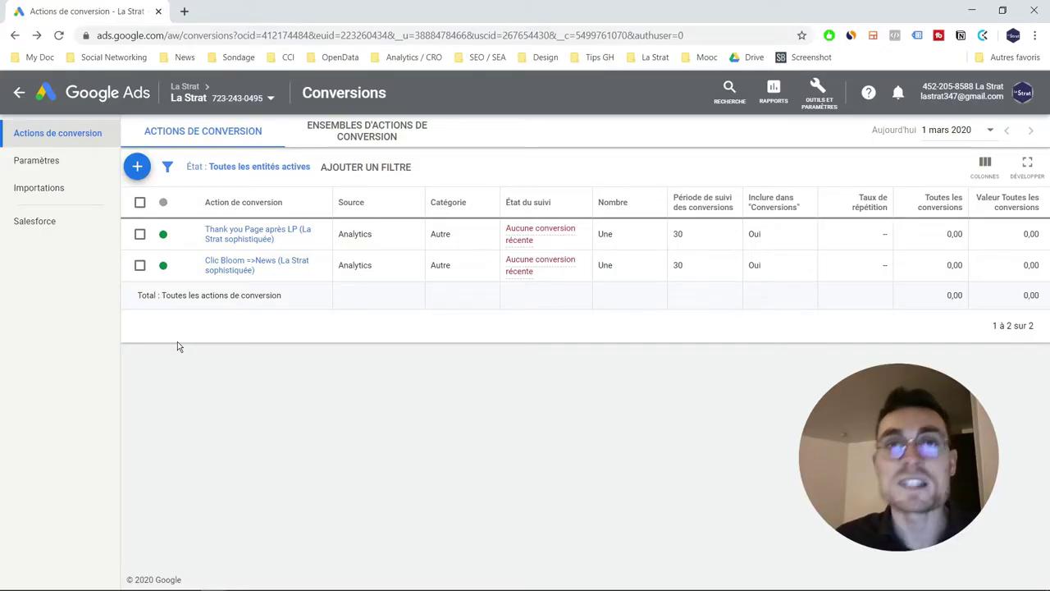
- Start a new Site Web conversion action and set its category to Prospect
click(136, 168)
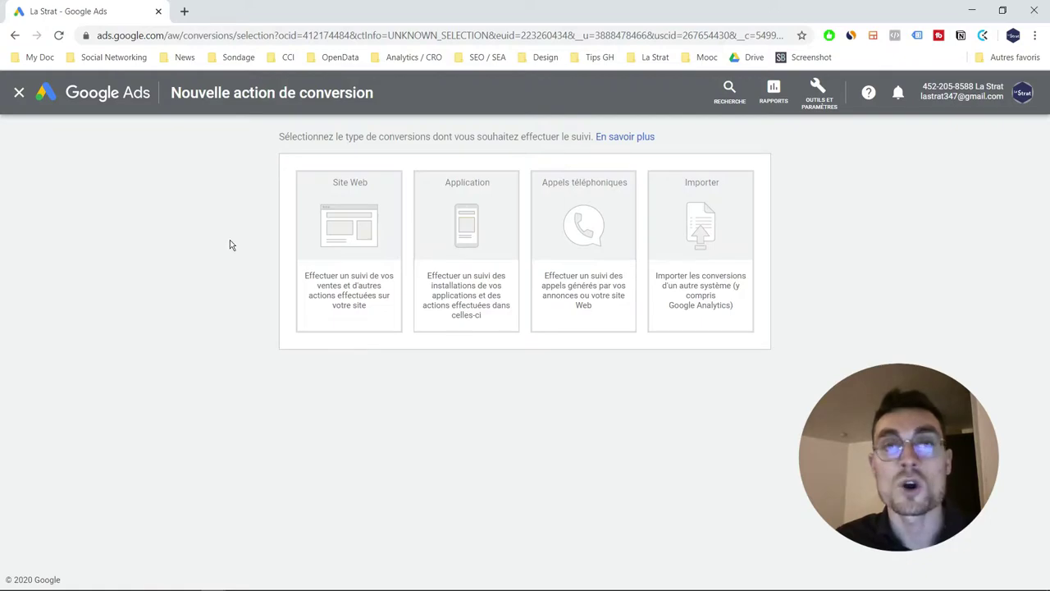
click(348, 233)
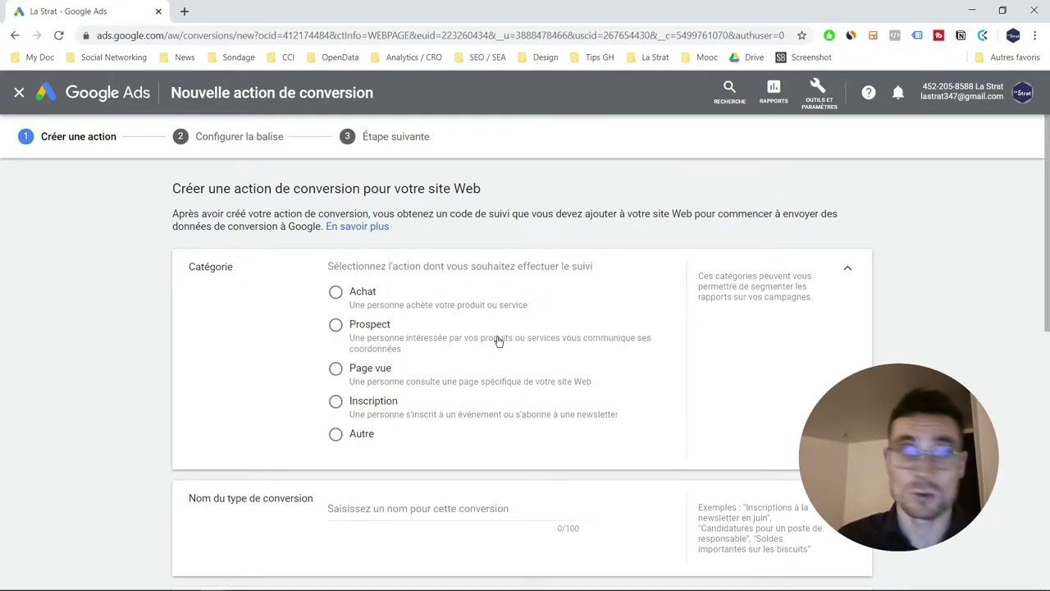
scroll(500, 337, down, 1)
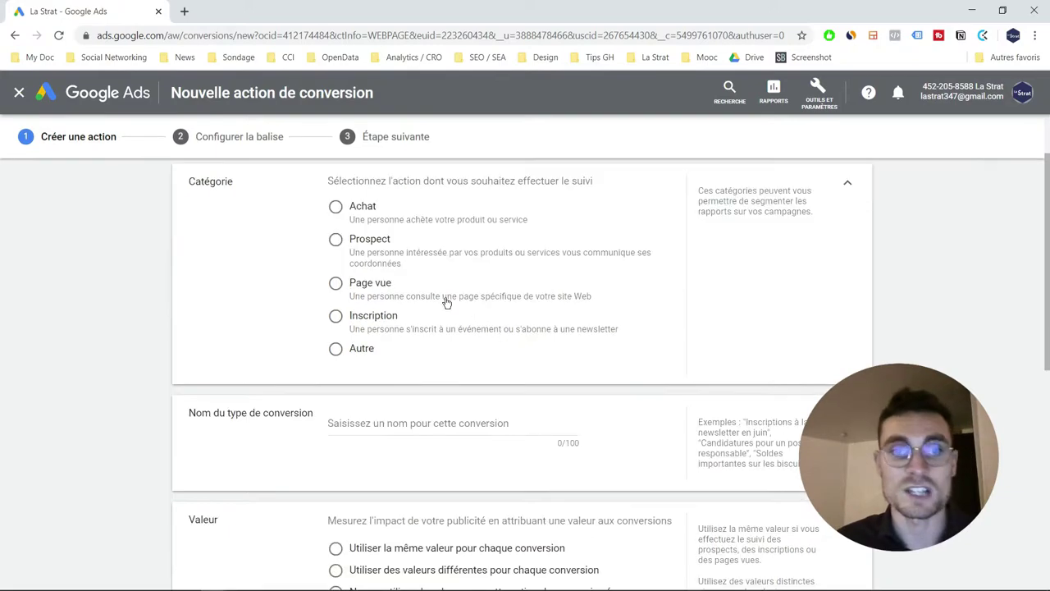
click(337, 240)
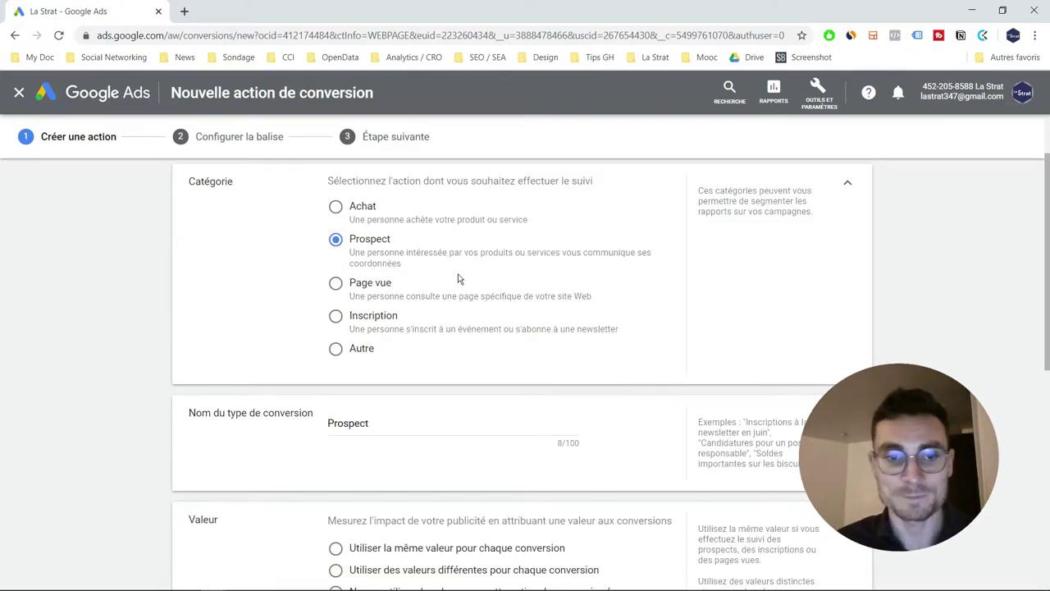
- Replace the conversion action's default name with "Téléchargement de Leads Magnet"
scroll(370, 338, down, 1)
key(BackSpace)
key(BackSpace)
key(BackSpace)
key(BackSpace)
key(BackSpace)
key(BackSpace)
key(BackSpace)
key(BackSpace)
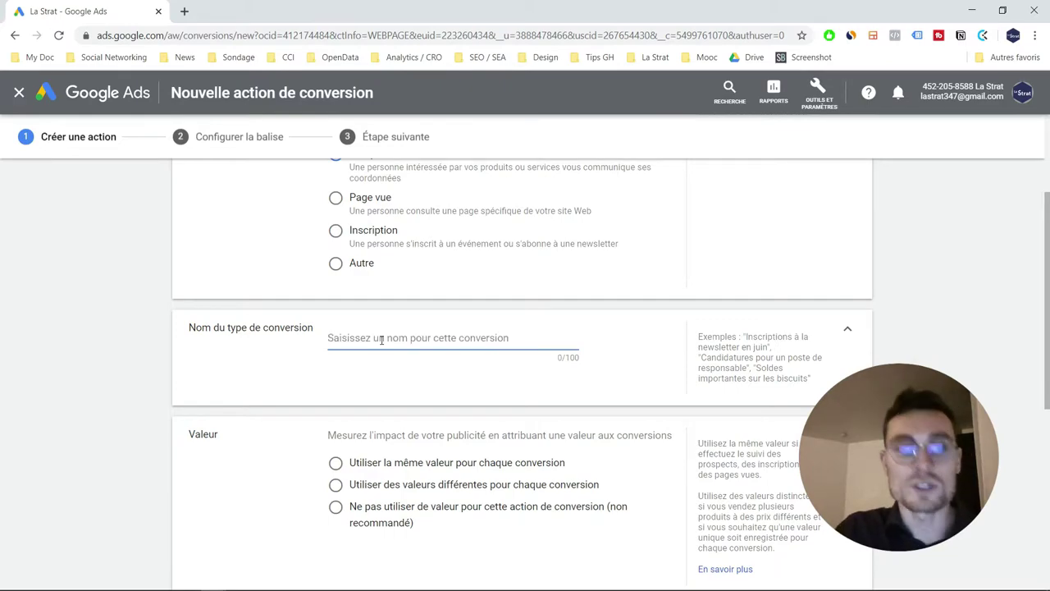
text(Télé)
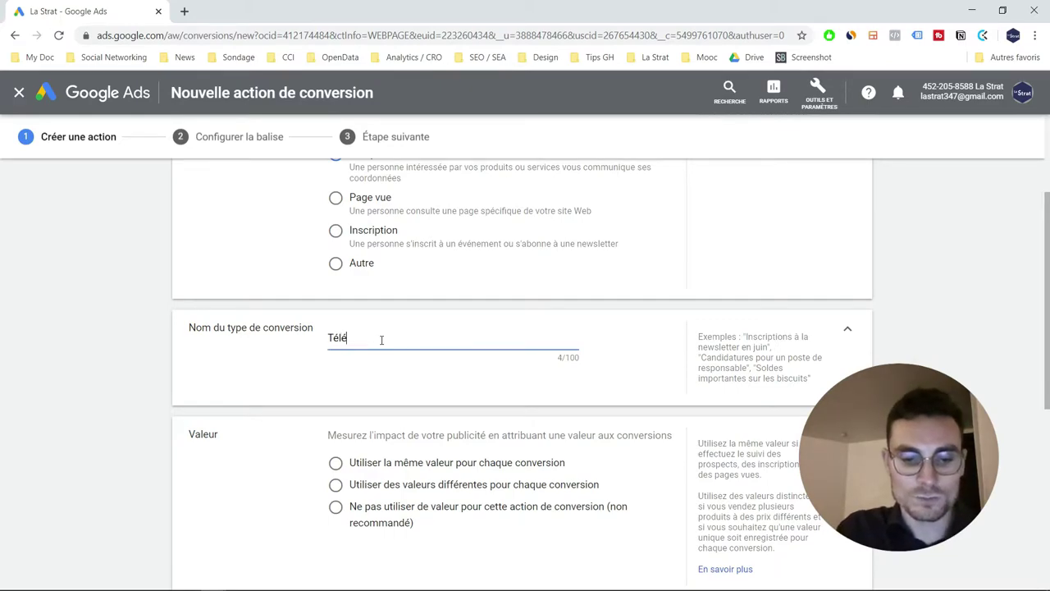
text(chargement de)
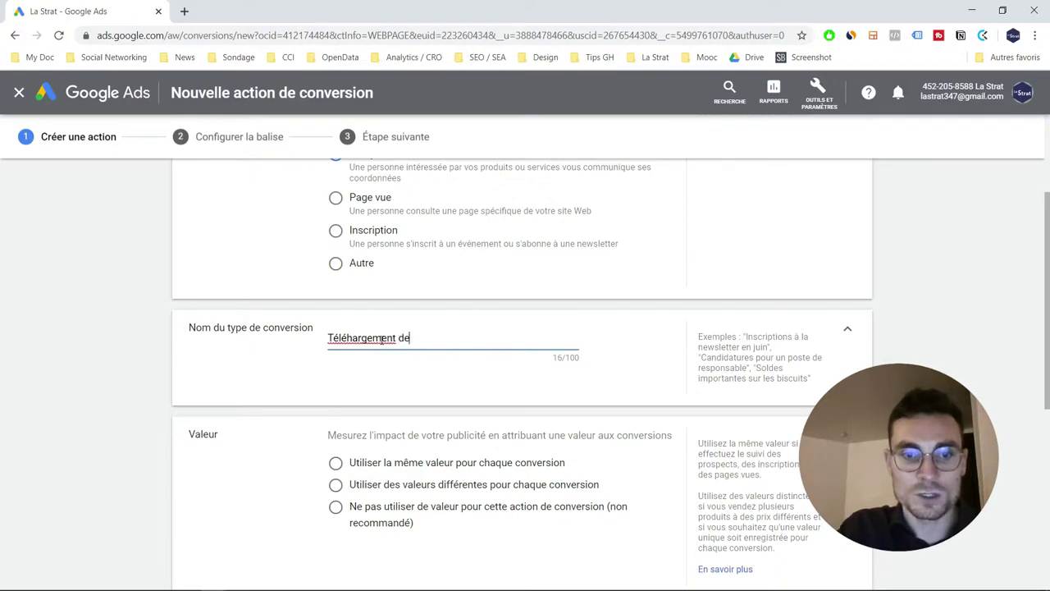
text( Leads Magnet)
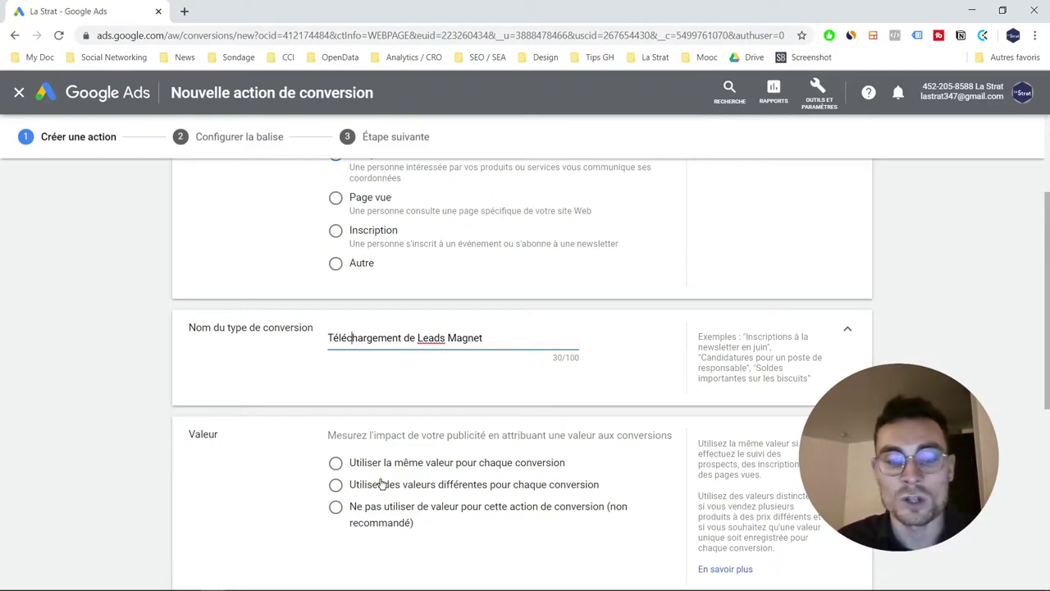
- Use the same value of 1 euro for each conversion and count only one (Une) conversion per interaction
click(336, 463)
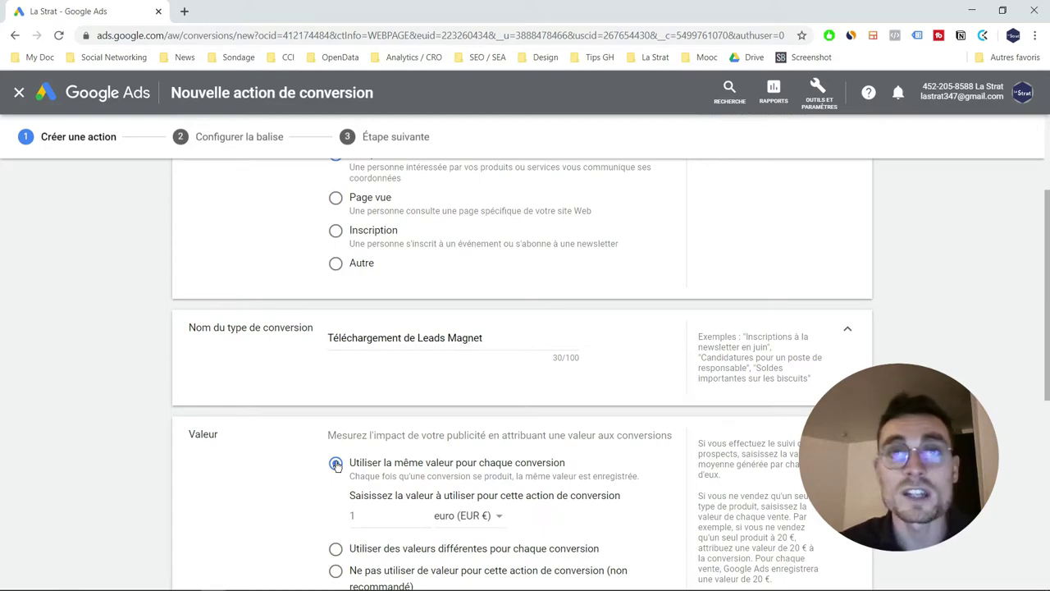
click(388, 516)
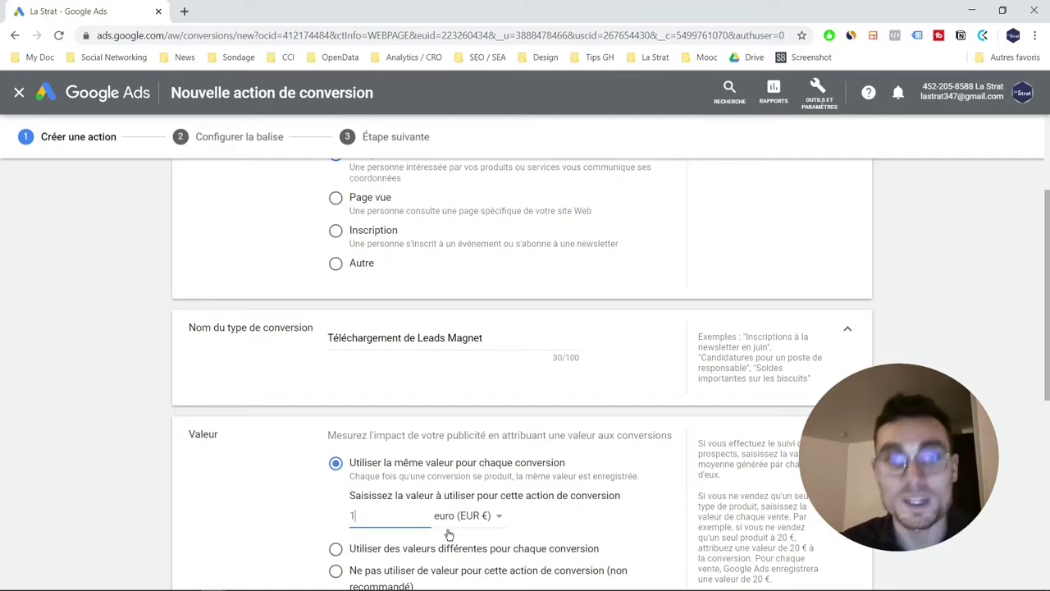
scroll(526, 516, down, 1)
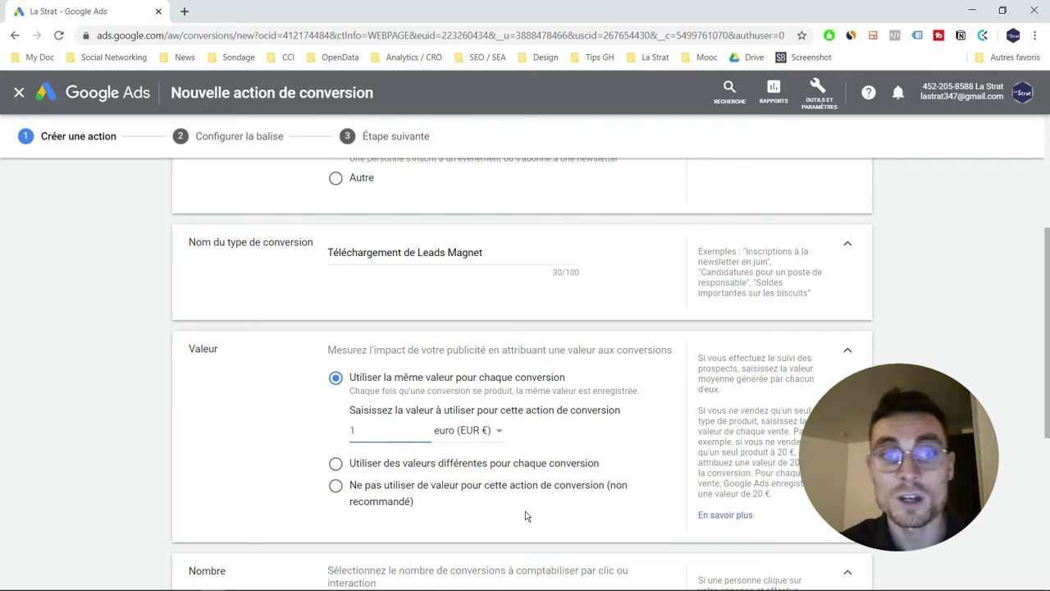
scroll(527, 516, down, 2)
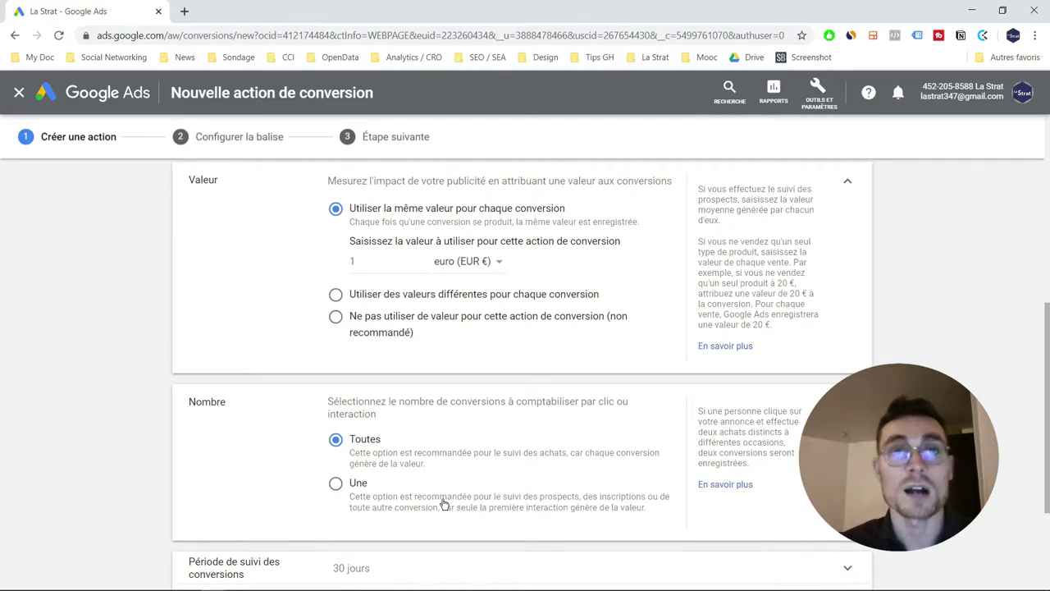
click(336, 485)
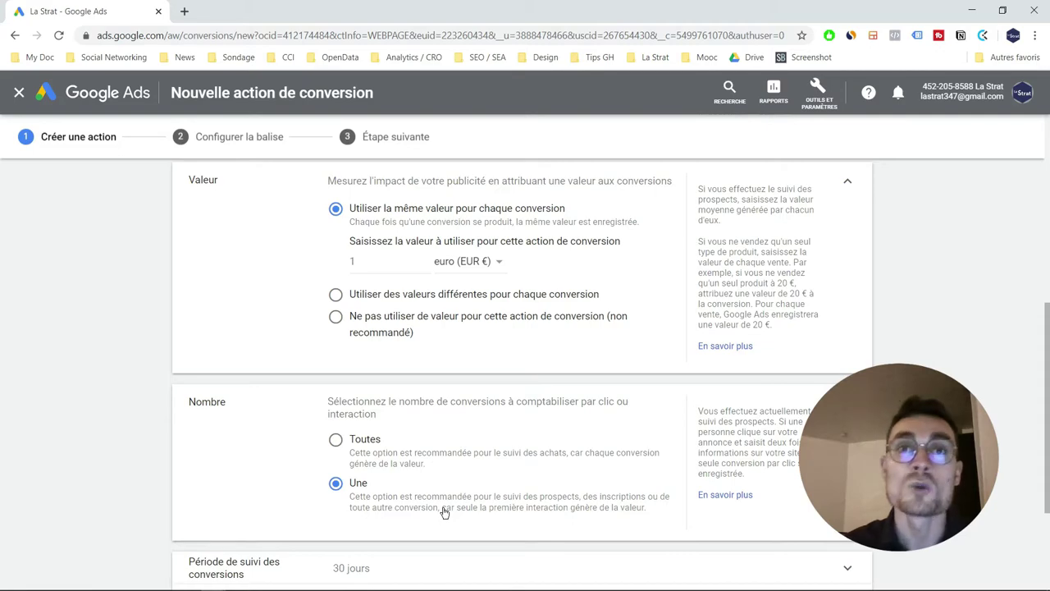
- Review the available durations for the conversion tracking period, keeping 30 jours
scroll(443, 512, down, 3)
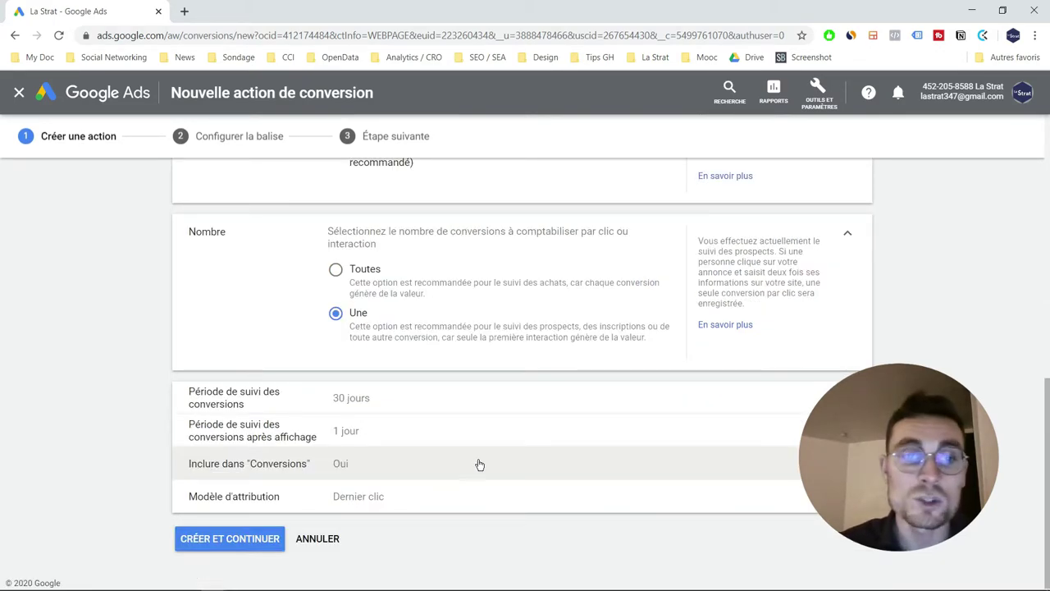
click(422, 400)
click(382, 462)
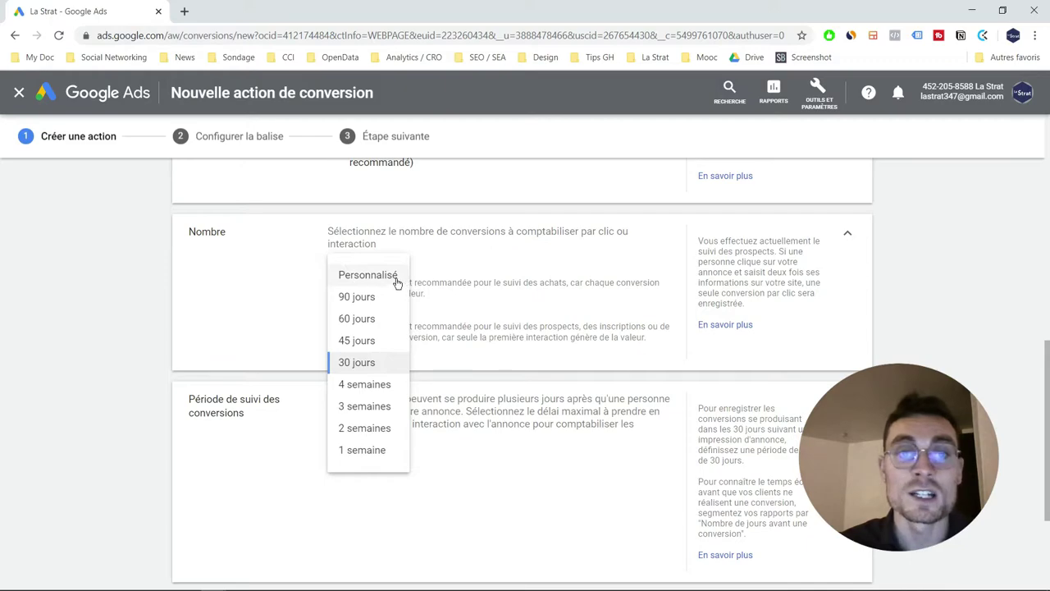
scroll(561, 471, down, 3)
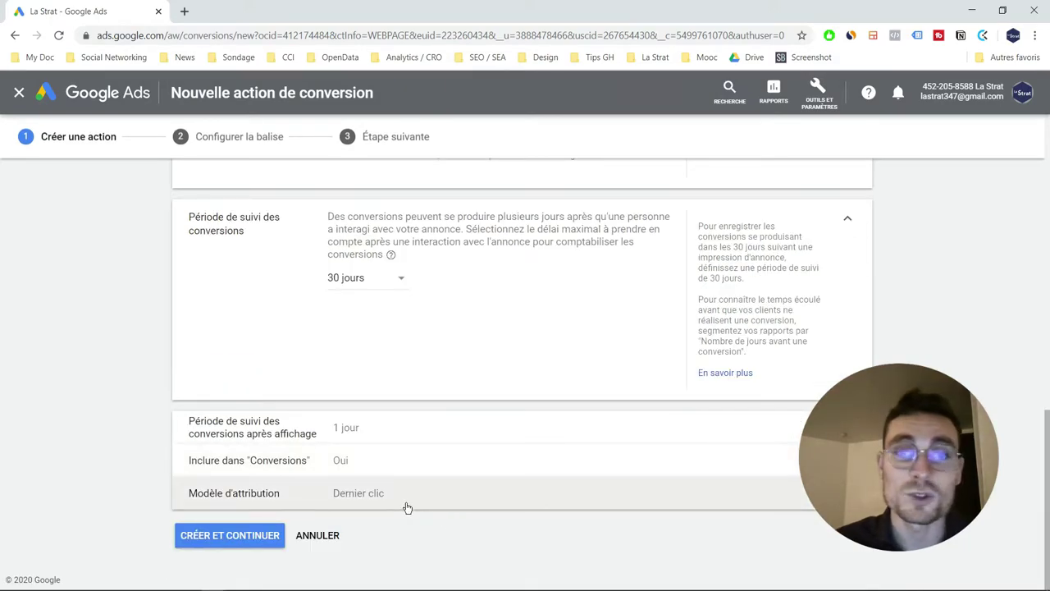
- Set the attribution model to "Modèle basé sur la position" and create the conversion action
click(473, 498)
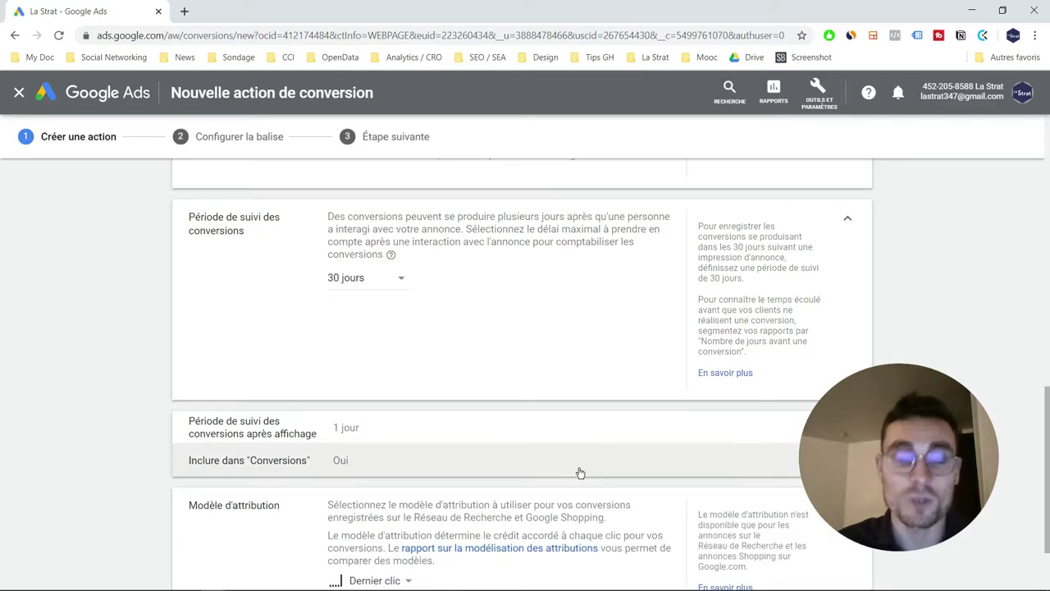
scroll(580, 474, down, 1)
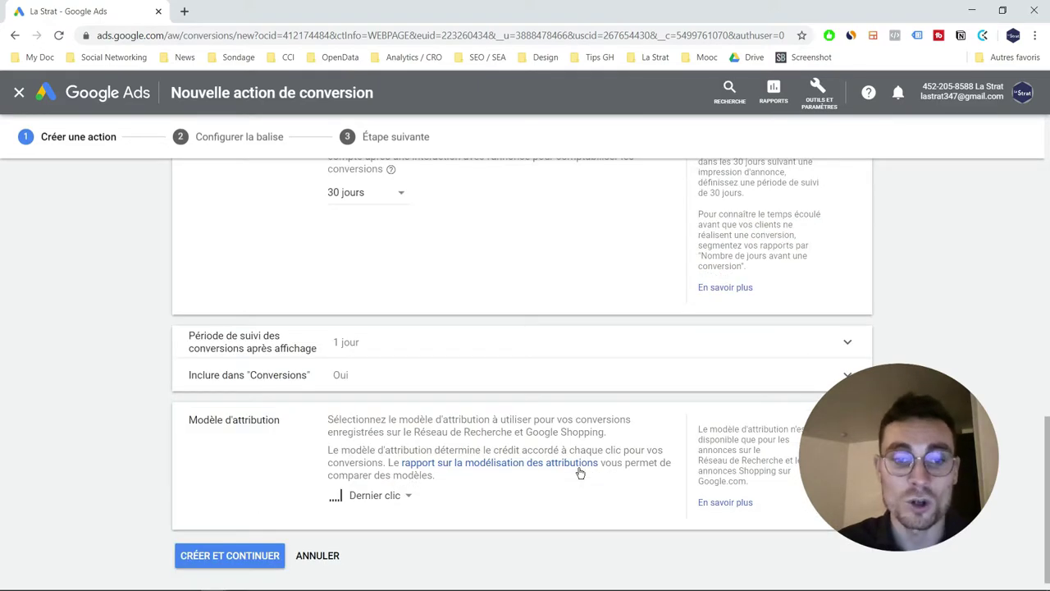
click(409, 498)
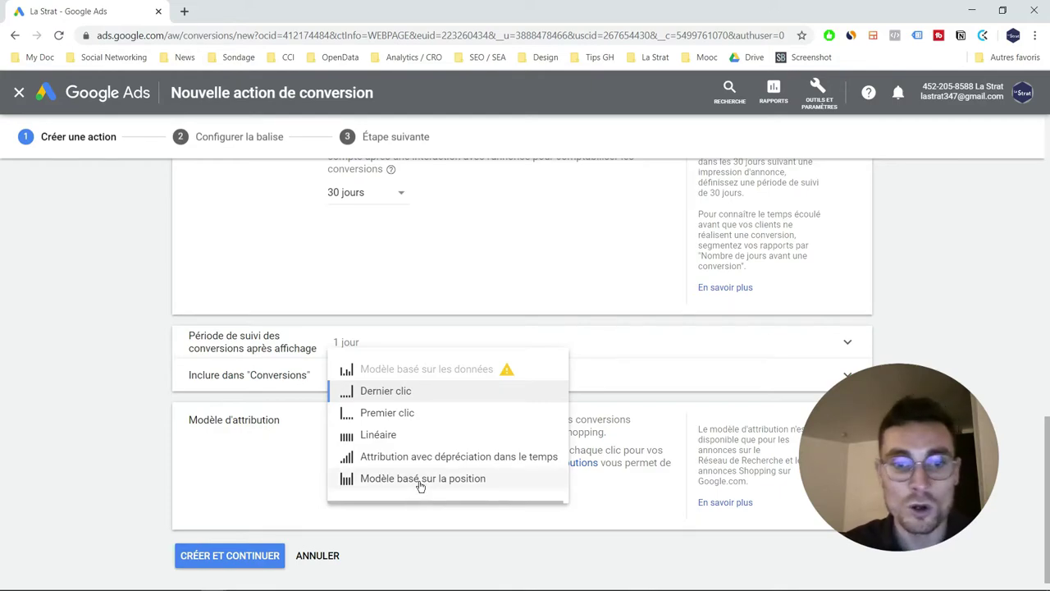
mouse_move(405, 484)
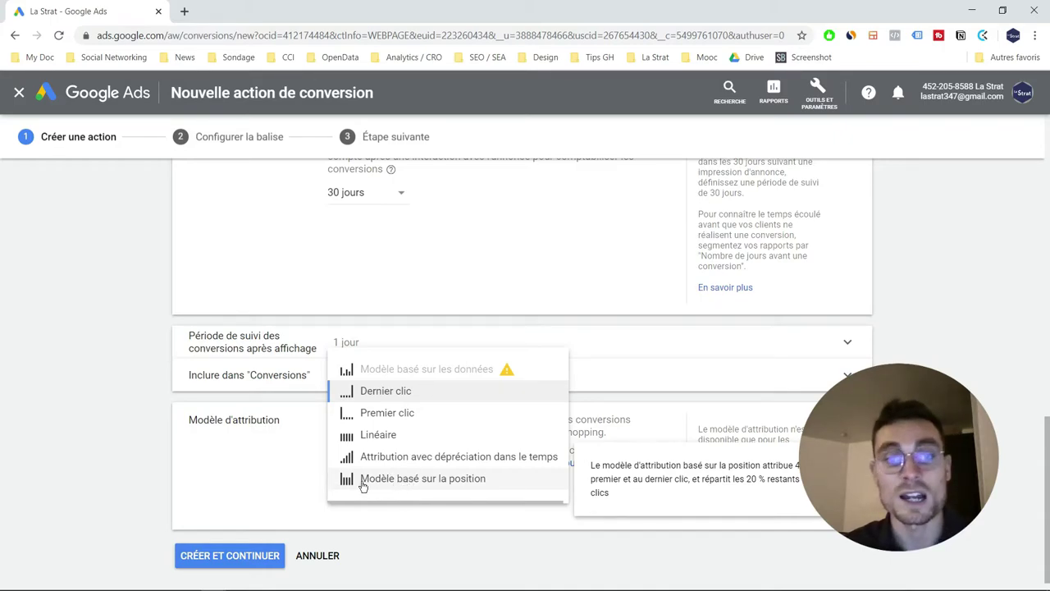
click(397, 484)
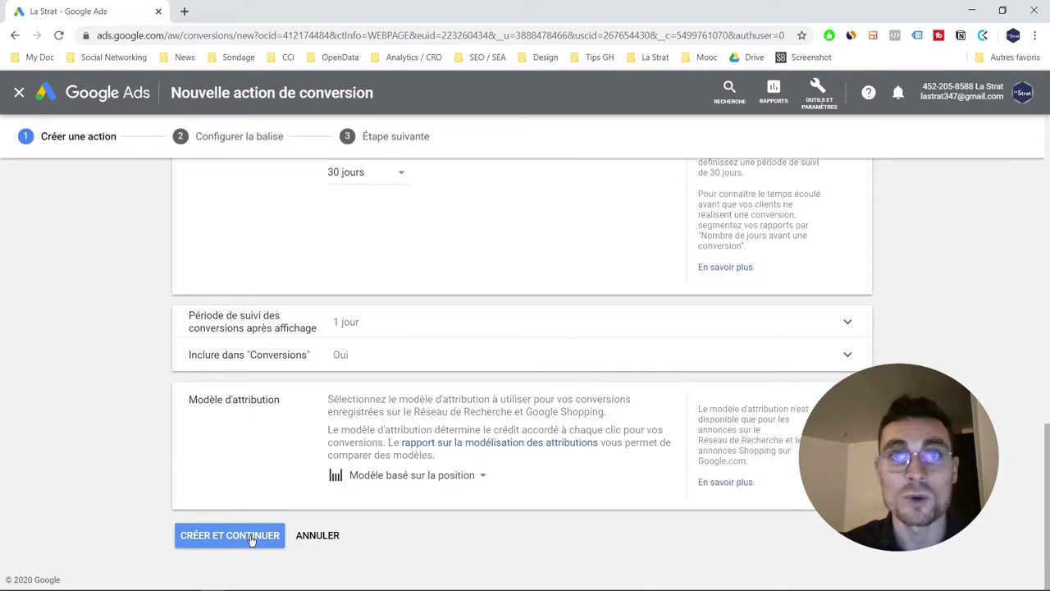
click(251, 538)
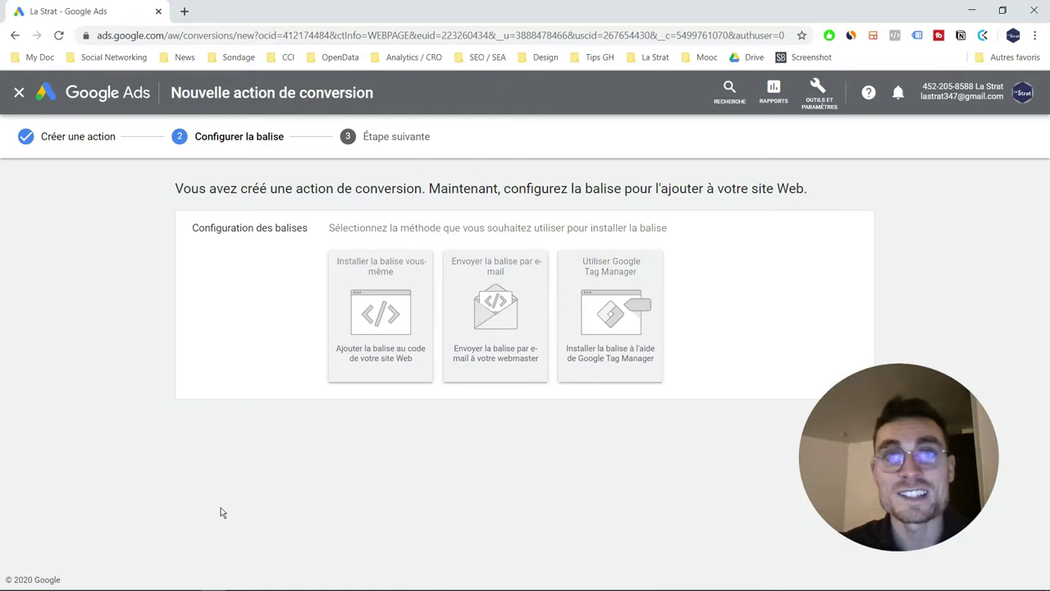
- Choose Google Tag Manager as the installation method and, in Tag Manager, assign the "Clic Bloom inscription" trigger to the Google Ads conversion tag
click(620, 316)
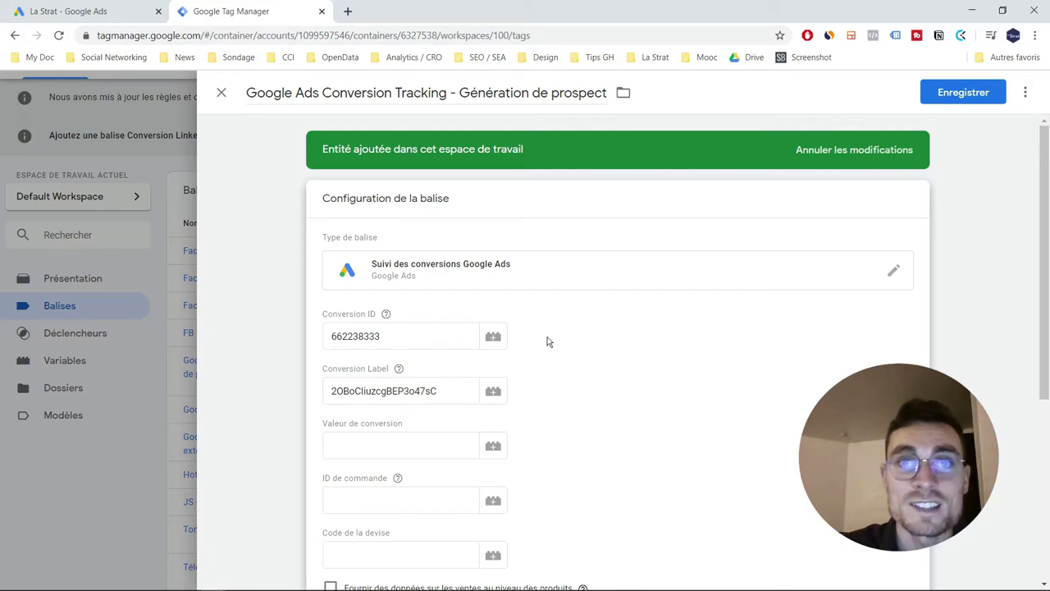
scroll(568, 333, down, 5)
click(490, 439)
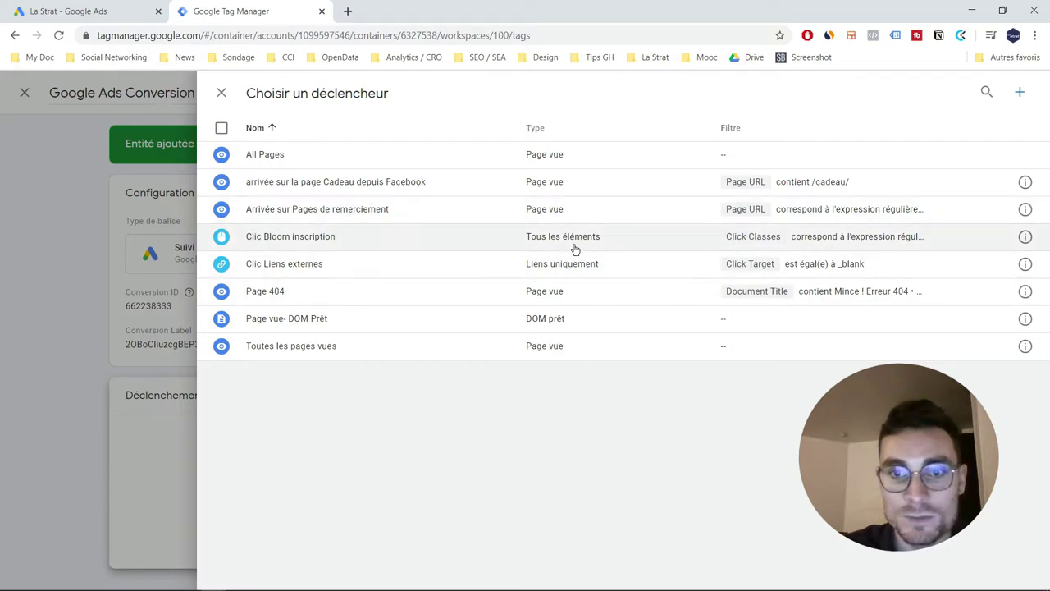
click(622, 236)
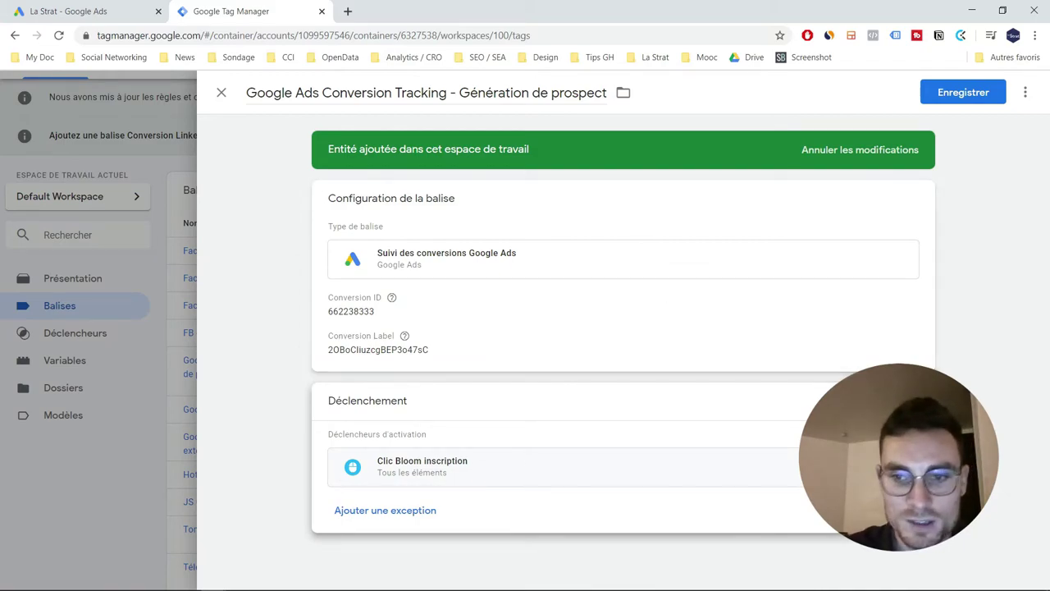
- Examine the firing conditions of the "Clic Bloom inscription" trigger and return to the tag
click(597, 472)
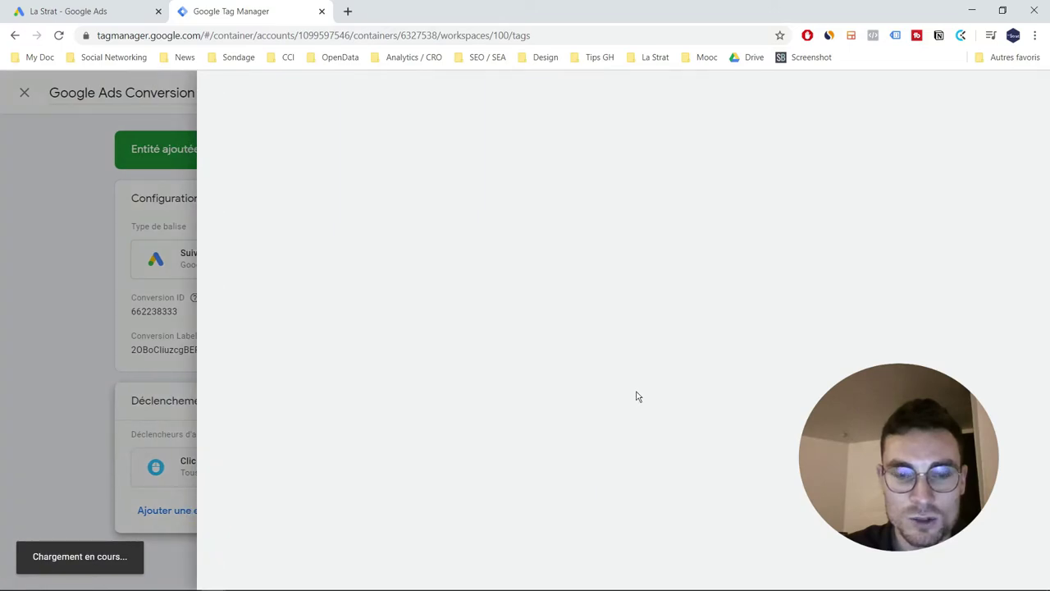
click(727, 178)
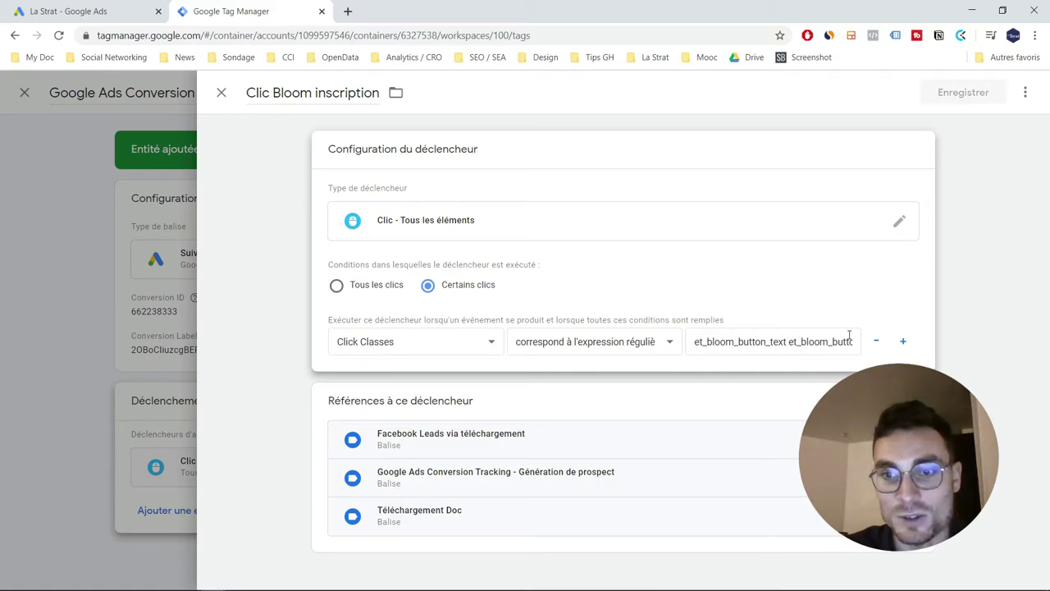
click(222, 93)
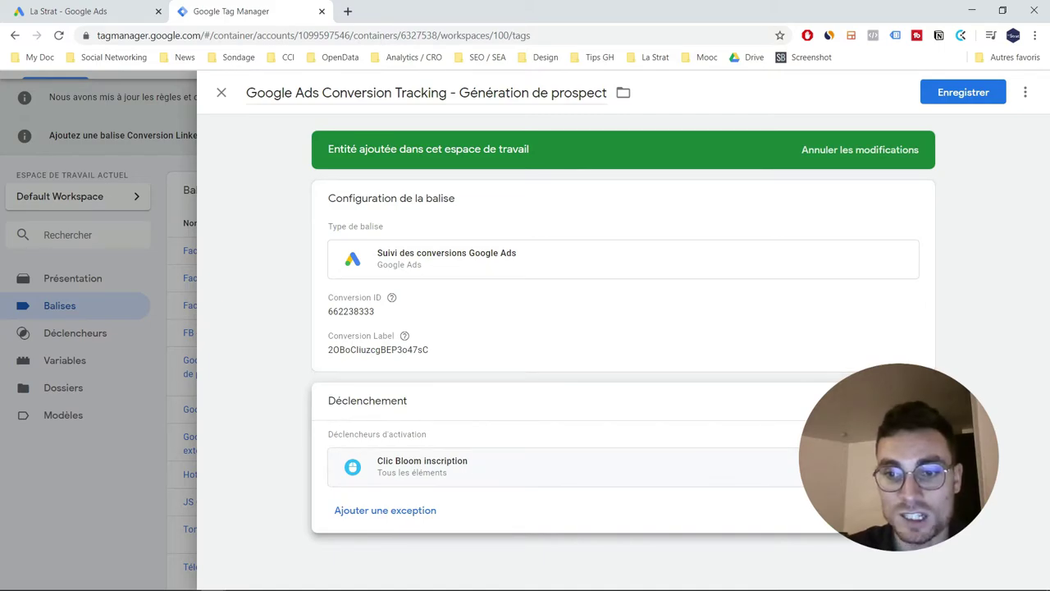
- Add "Arrivée sur Pages de remerciement" as a second trigger, checking its conditions, and save the tag
click(829, 402)
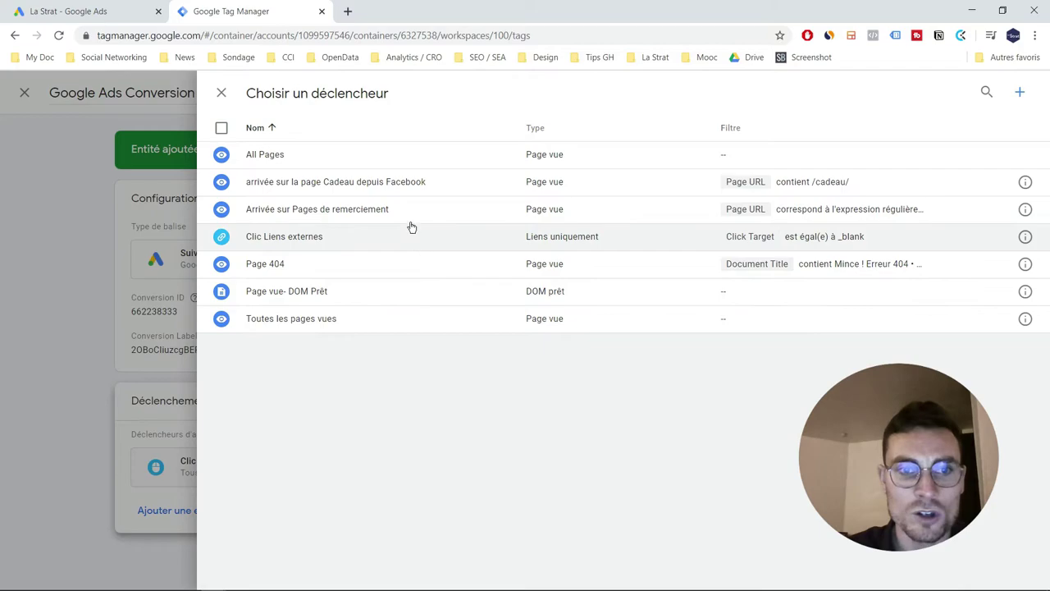
click(361, 212)
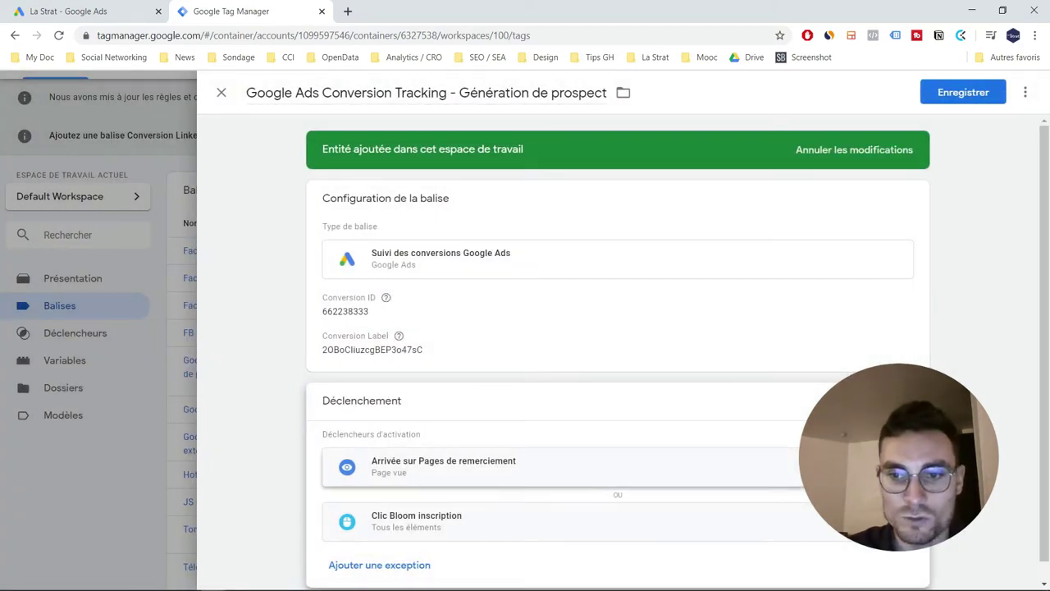
click(716, 467)
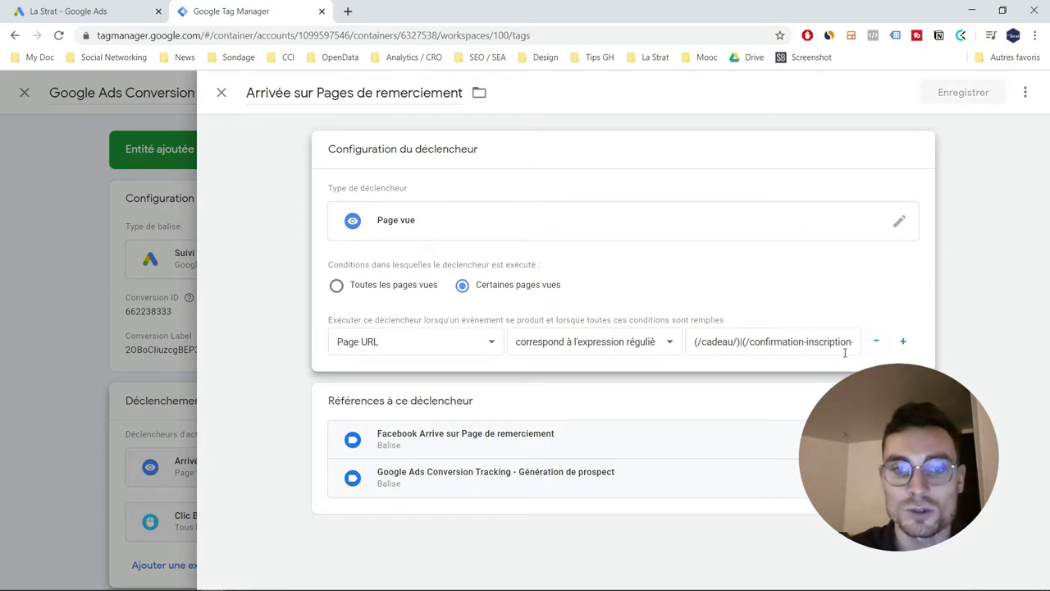
click(222, 93)
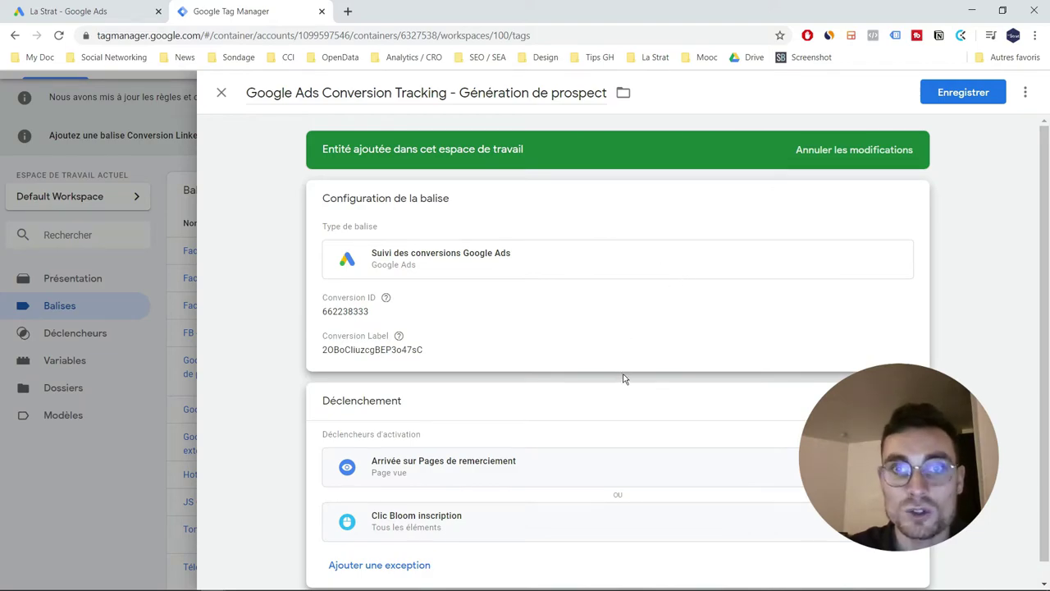
scroll(626, 391, down, 1)
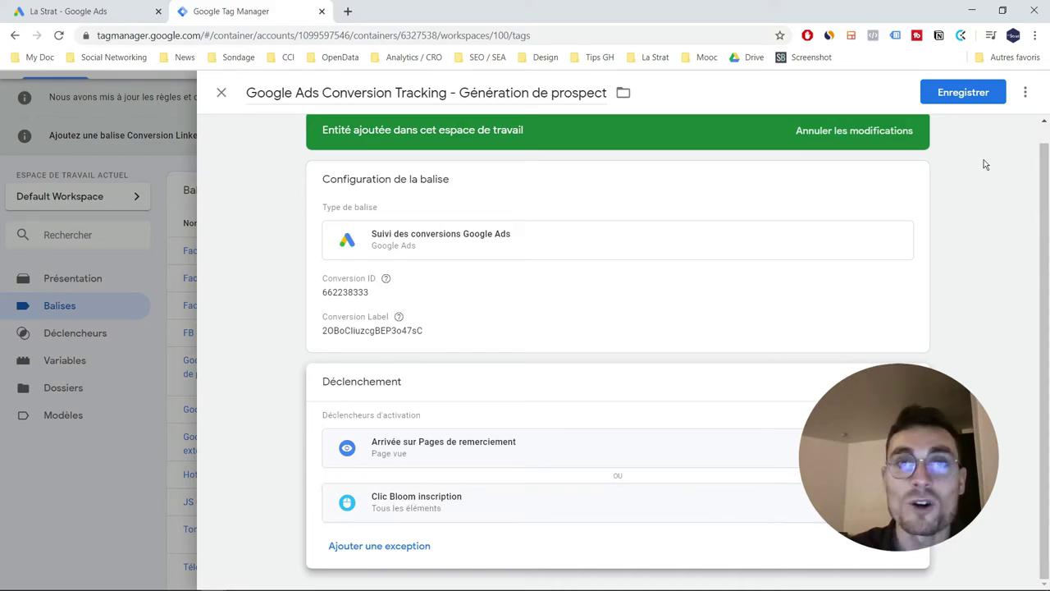
click(969, 94)
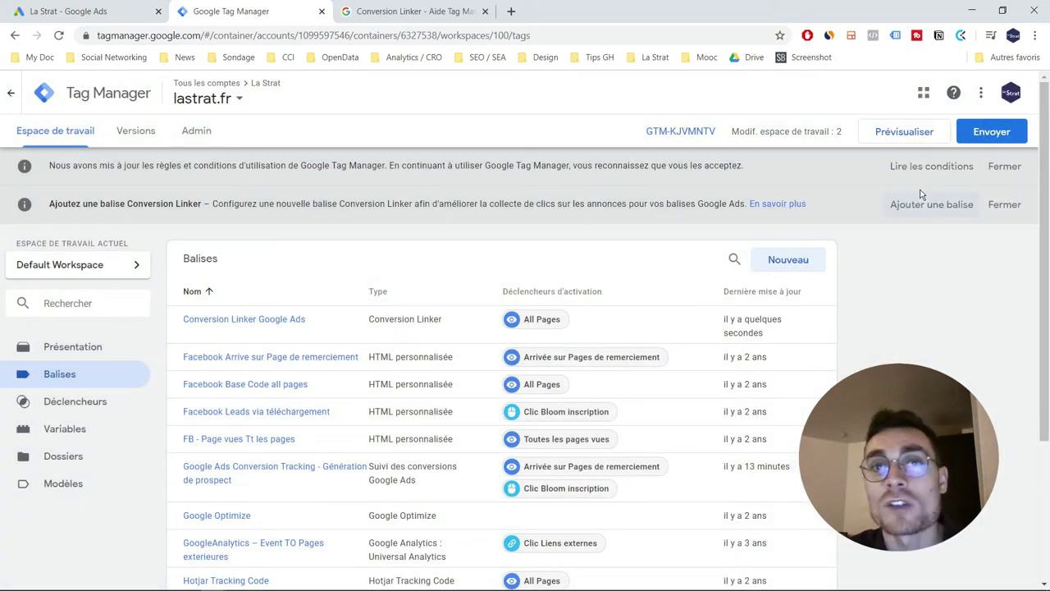
- Publish the workspace changes as version "Ajouter balises de conversion Google Ads", and finish the conversion action setup back in Google Ads
click(991, 134)
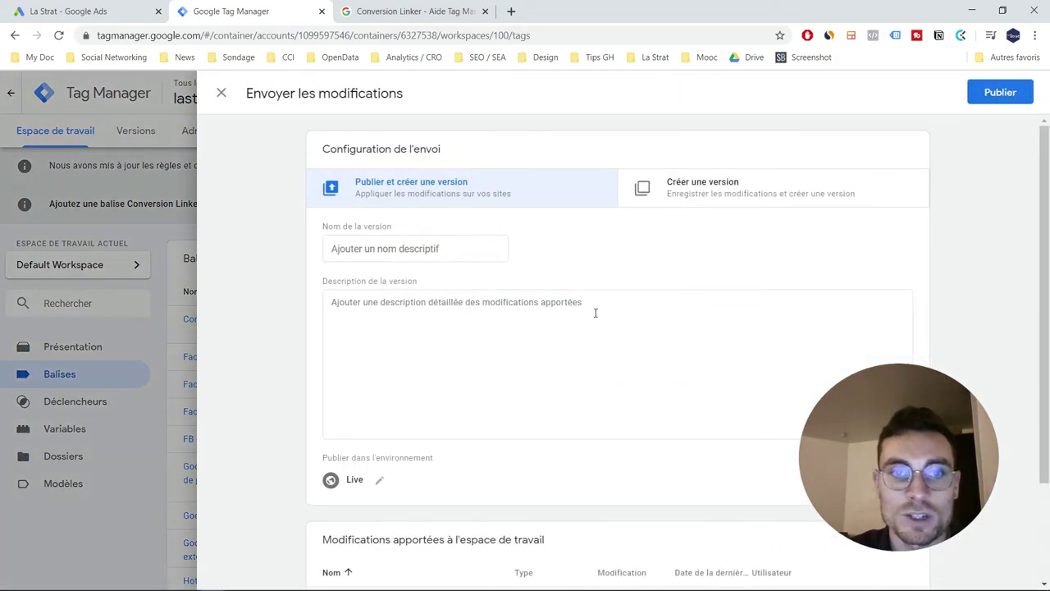
click(394, 248)
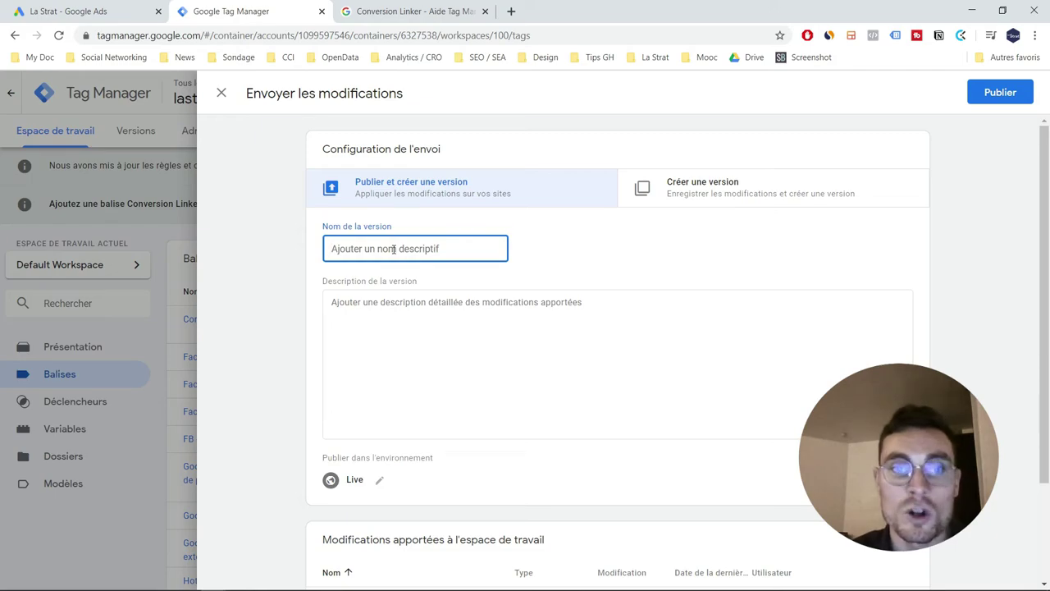
text(A)
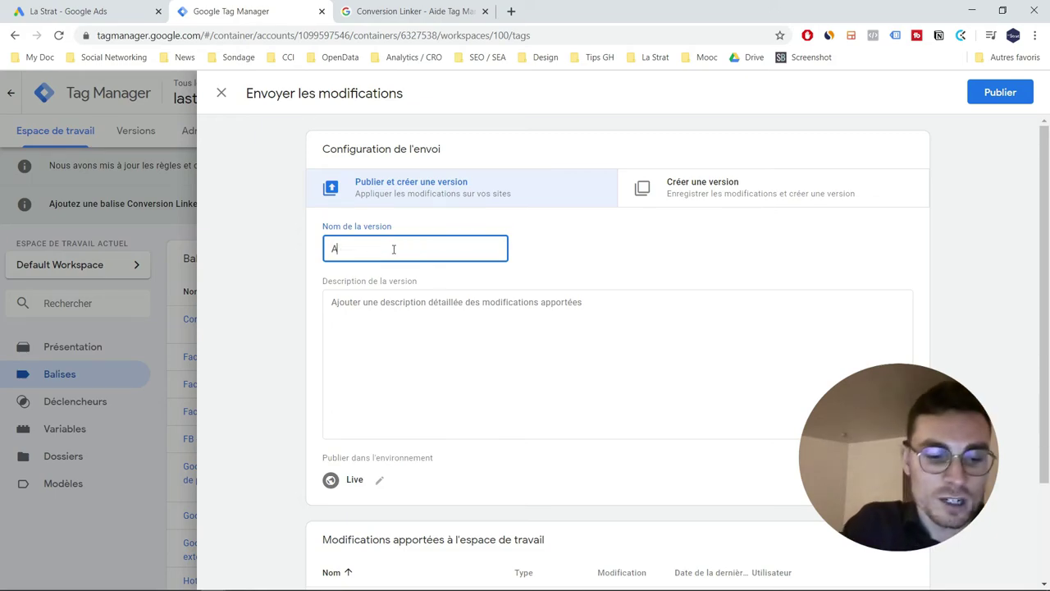
text(jouter balises de conversion Google Ads)
scroll(635, 402, down, 1)
click(999, 94)
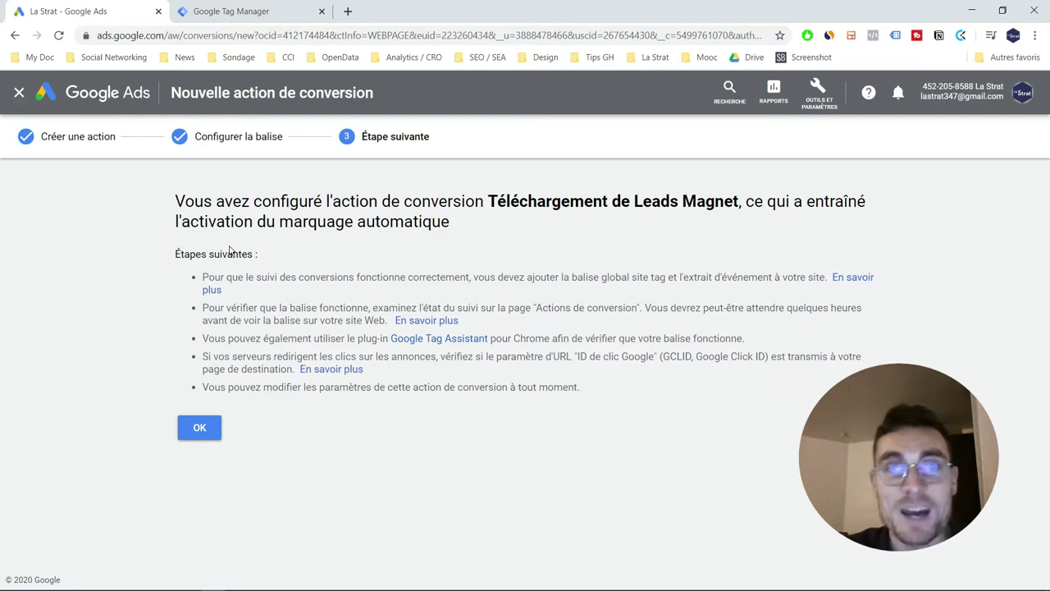
click(197, 428)
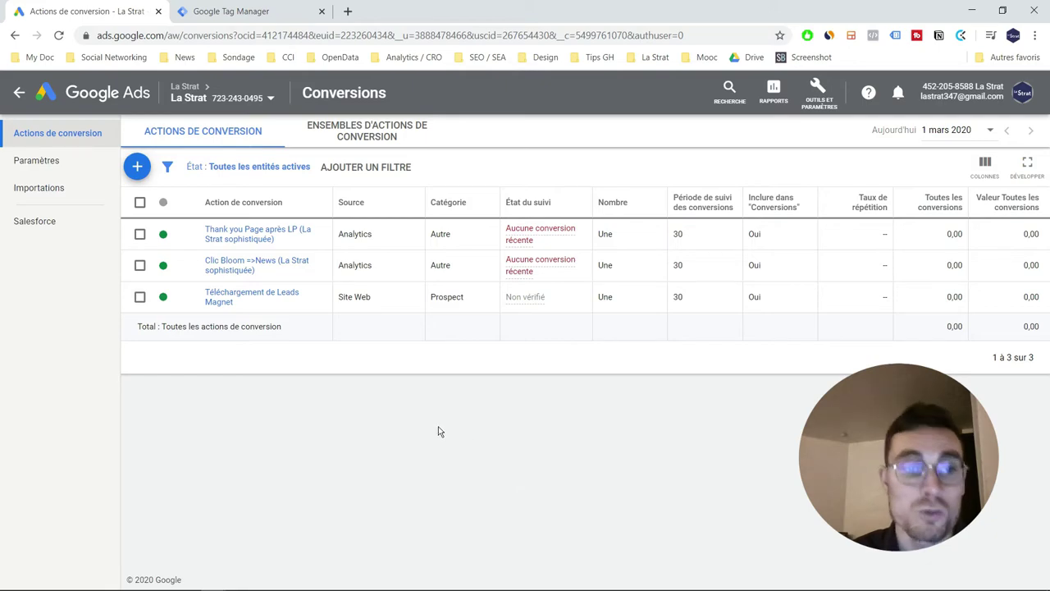
- Remove the "Téléchargement de Leads Magnet" conversion action and start creating a new conversion action
click(139, 297)
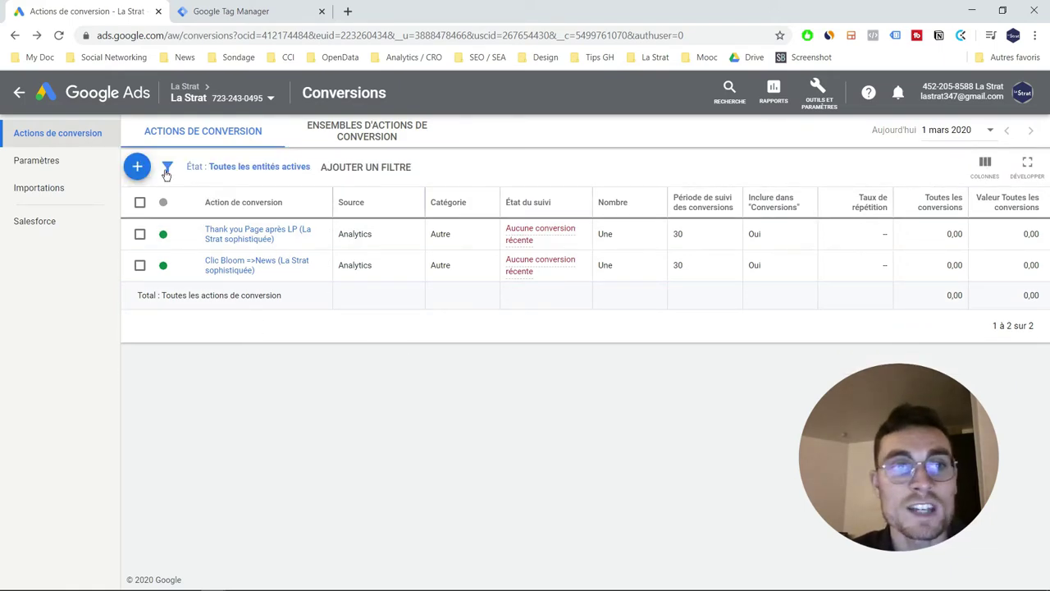
click(138, 166)
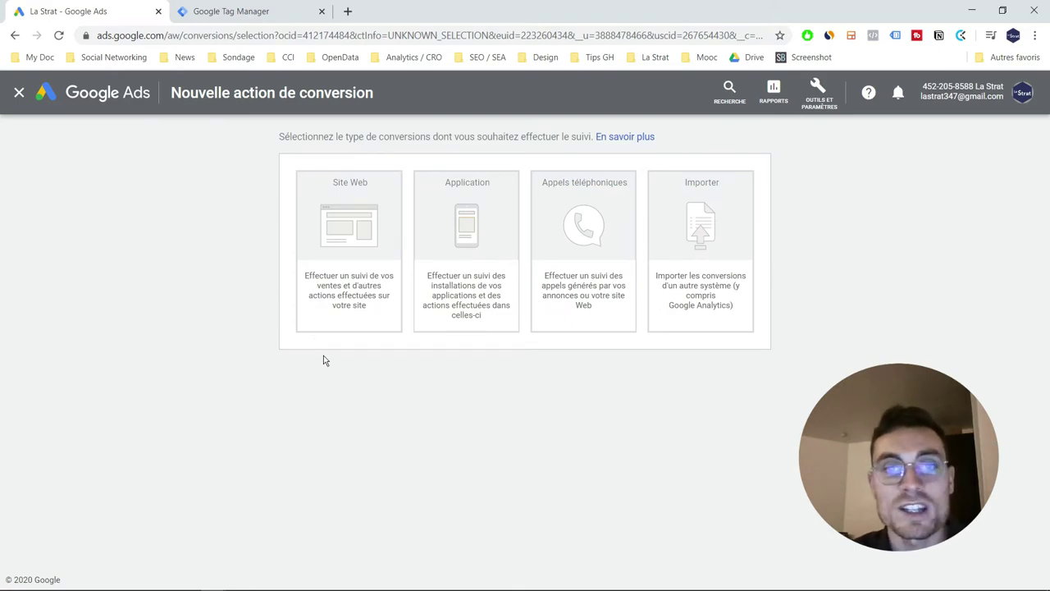
- Examine the application conversion tracking options, including Google Play and third-party app analytics
click(473, 237)
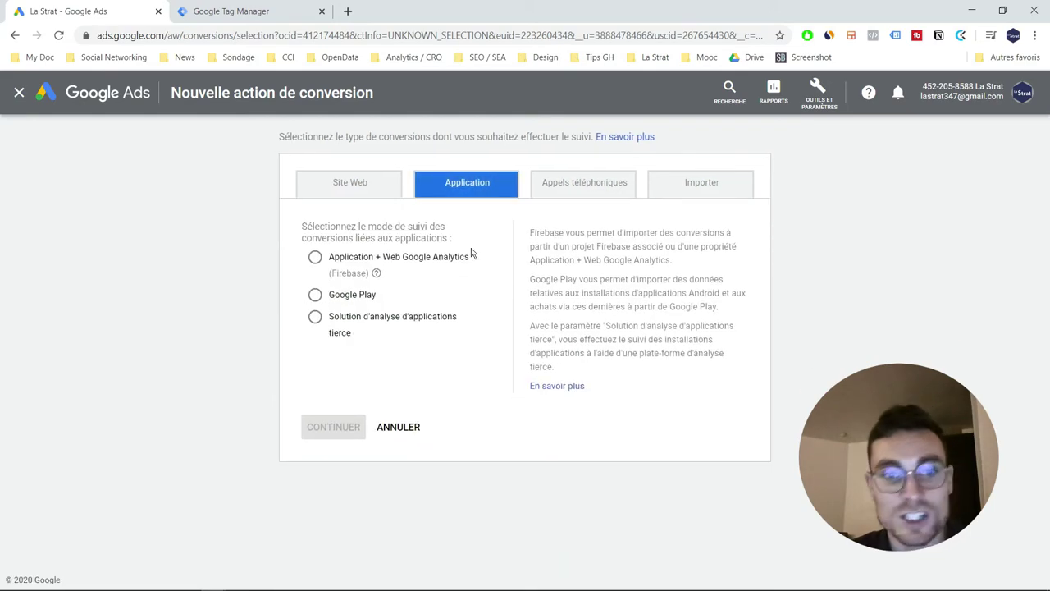
click(431, 259)
click(361, 300)
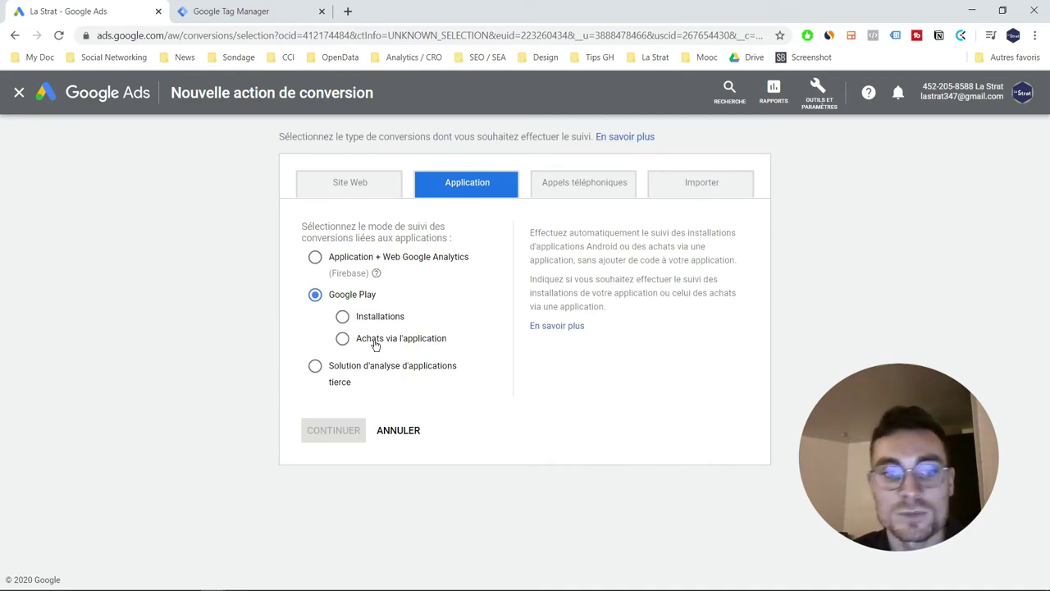
click(365, 371)
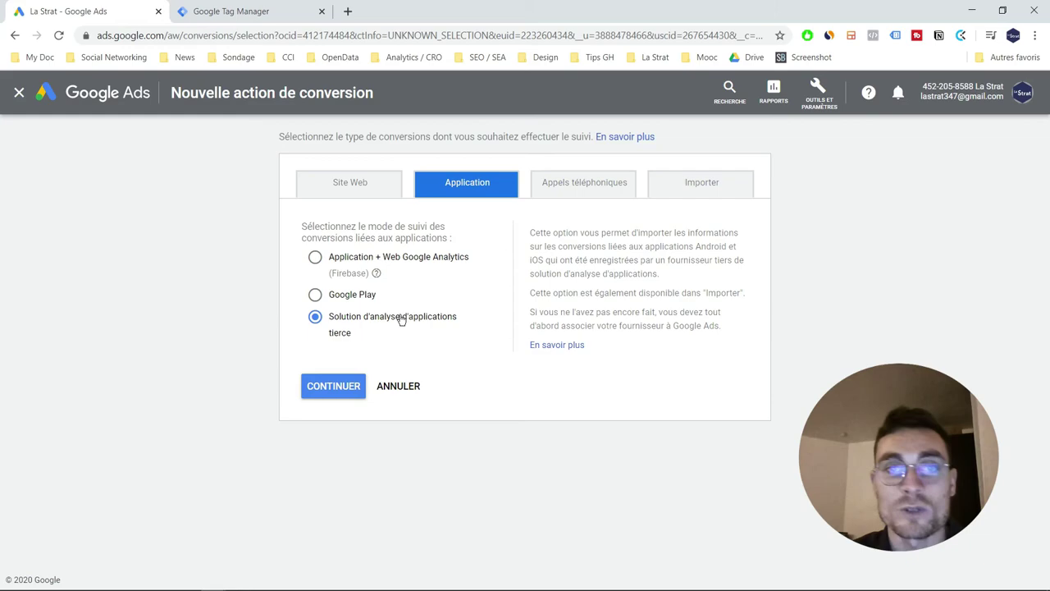
- Choose phone calls as the conversion type, tracking calls from ads with call extensions or call-only ads, and continue to its settings
click(577, 183)
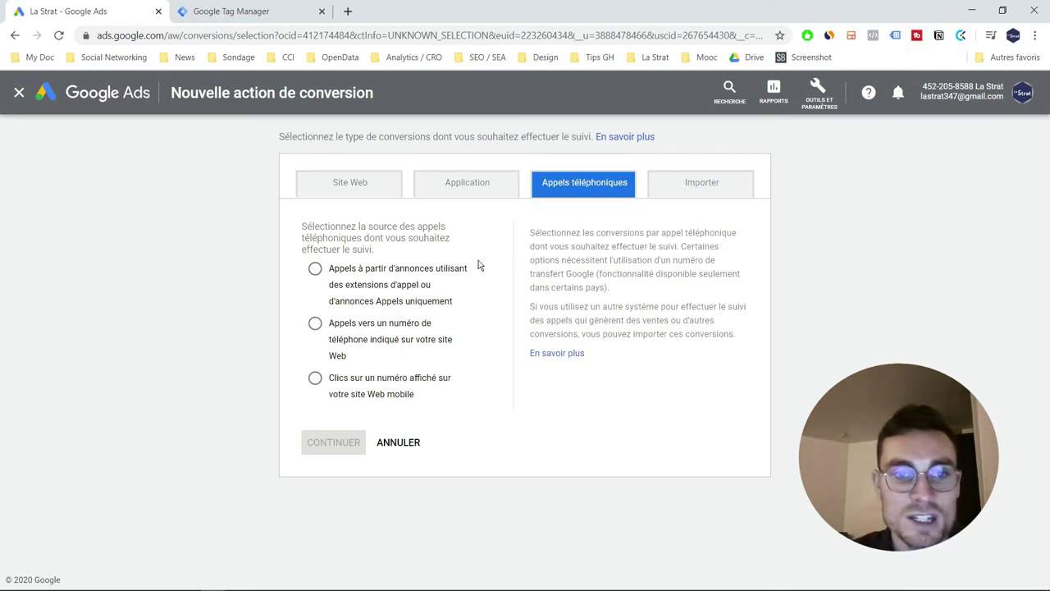
click(315, 268)
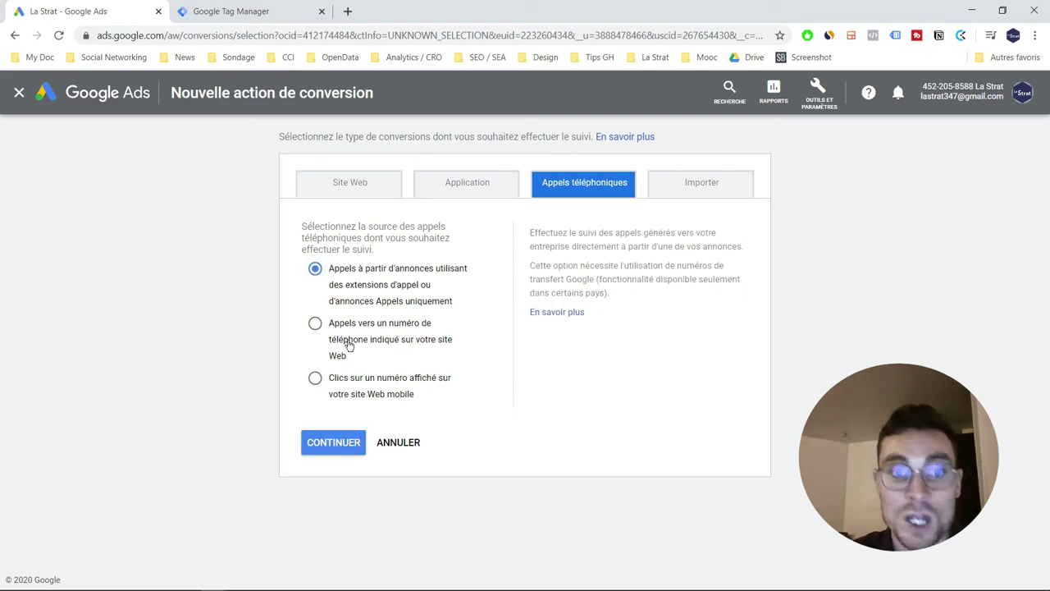
click(325, 443)
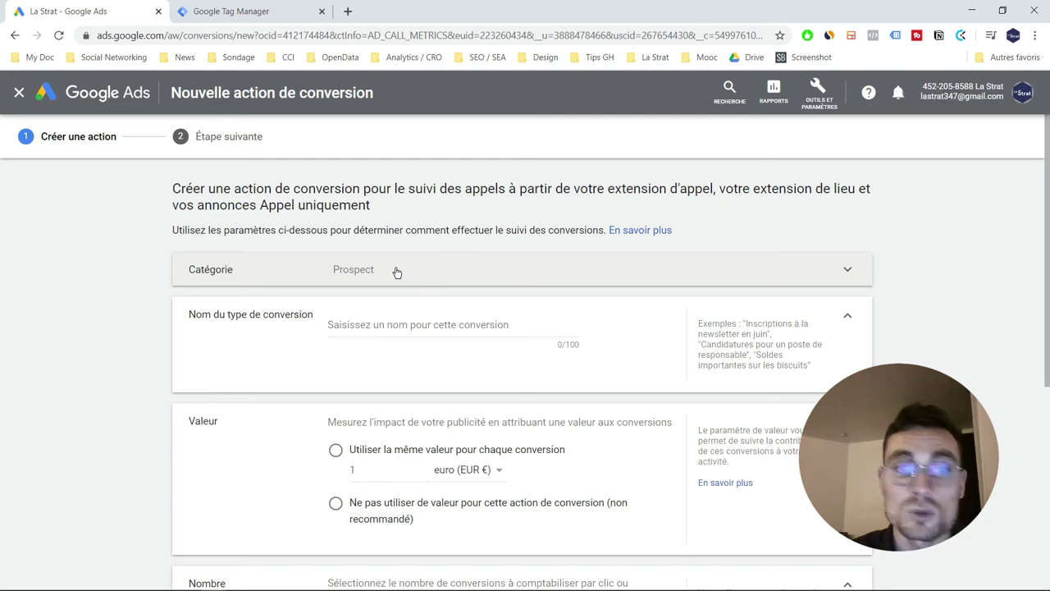
- Name the conversion "Appel de prospect" and use the same value for each conversion
click(397, 325)
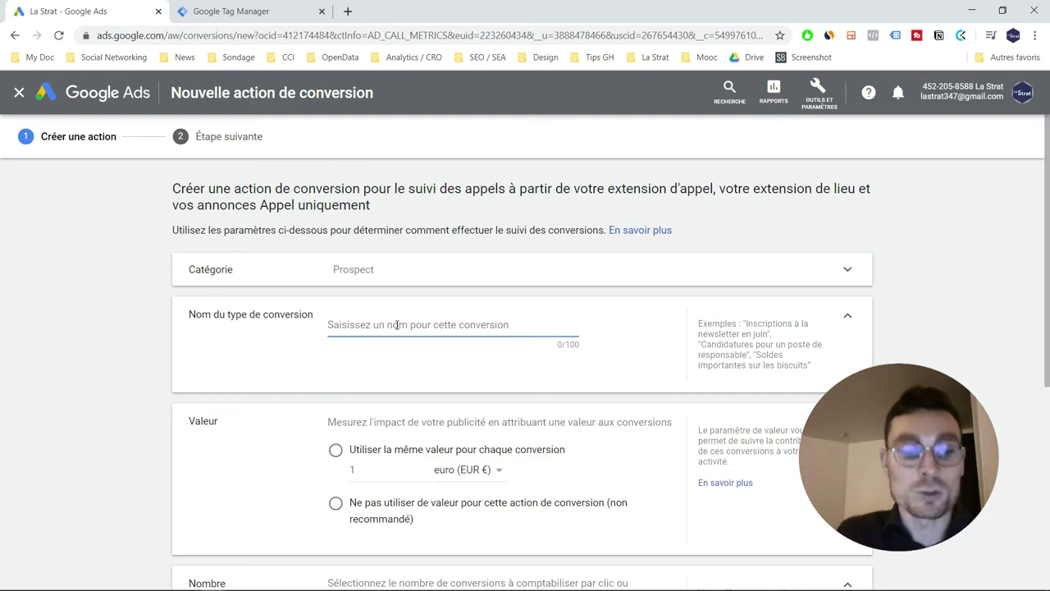
text(Appel de prospect)
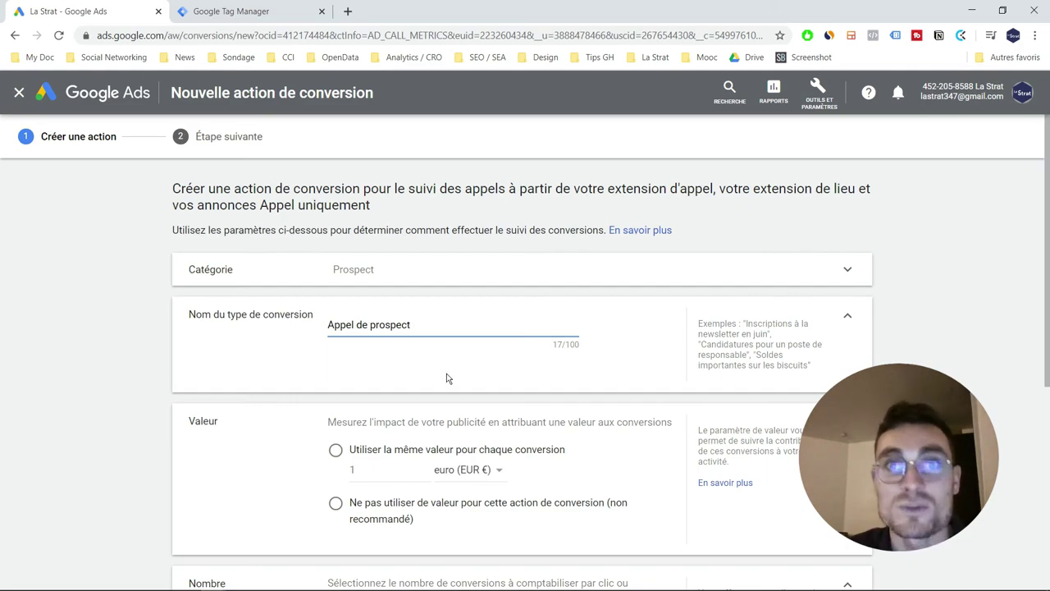
scroll(438, 391, down, 1)
scroll(436, 396, down, 1)
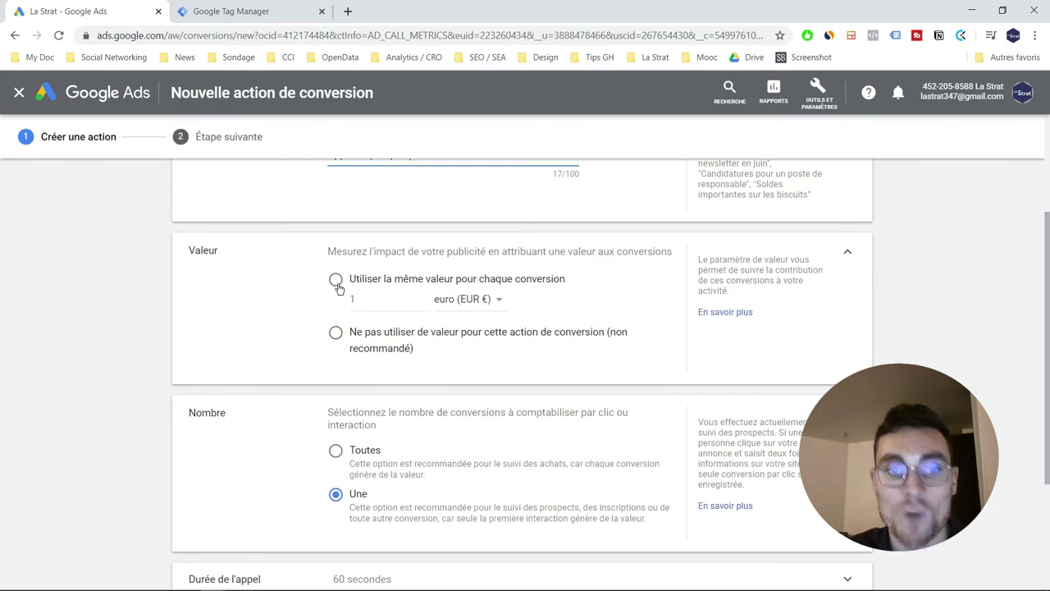
click(336, 279)
- Set the minimum call duration that counts as a conversion to 25 seconds
scroll(473, 310, down, 1)
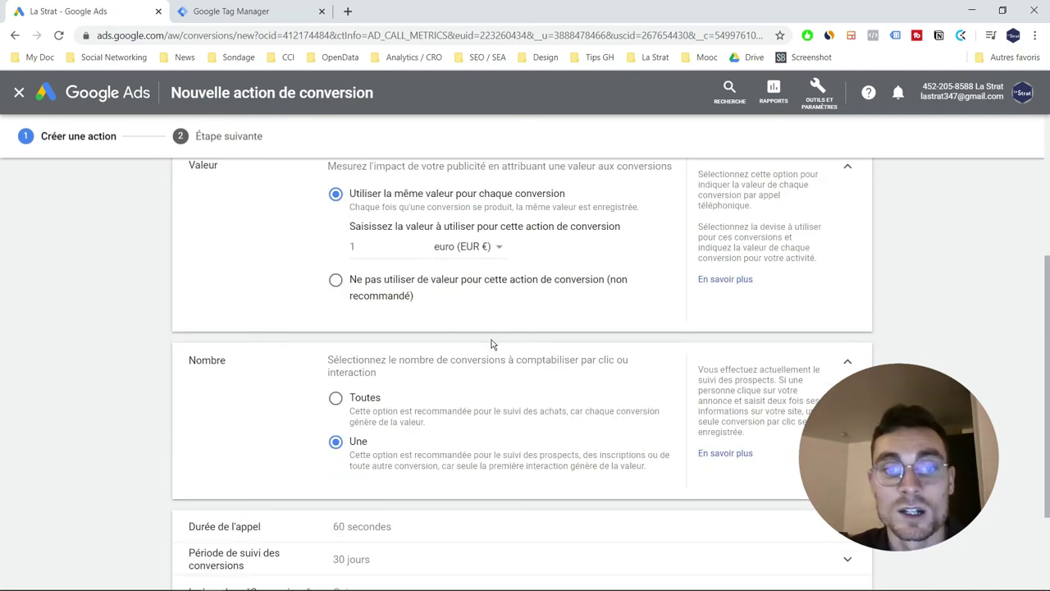
scroll(480, 361, down, 1)
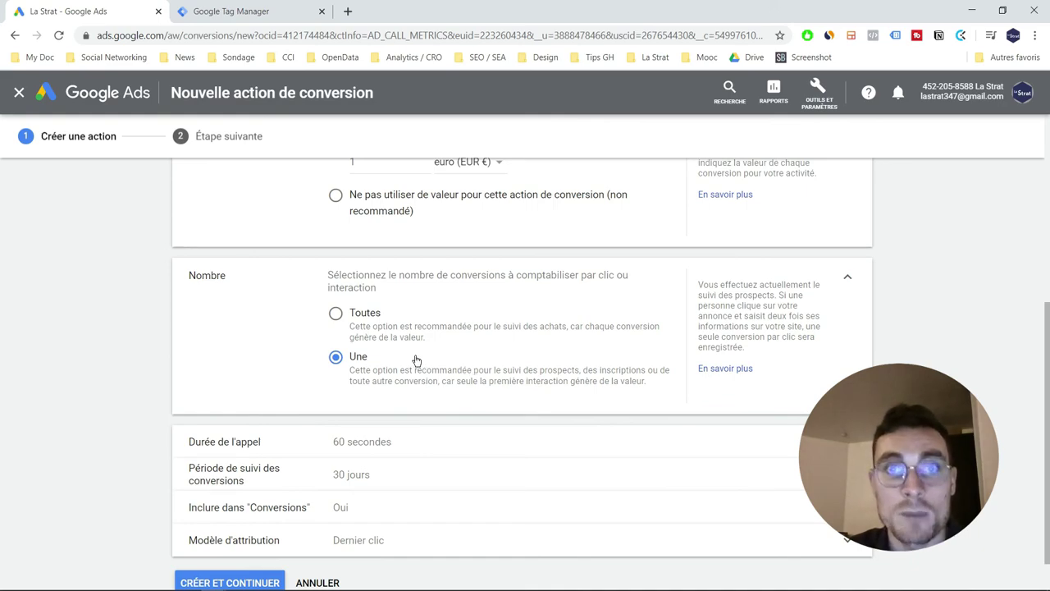
scroll(416, 359, down, 1)
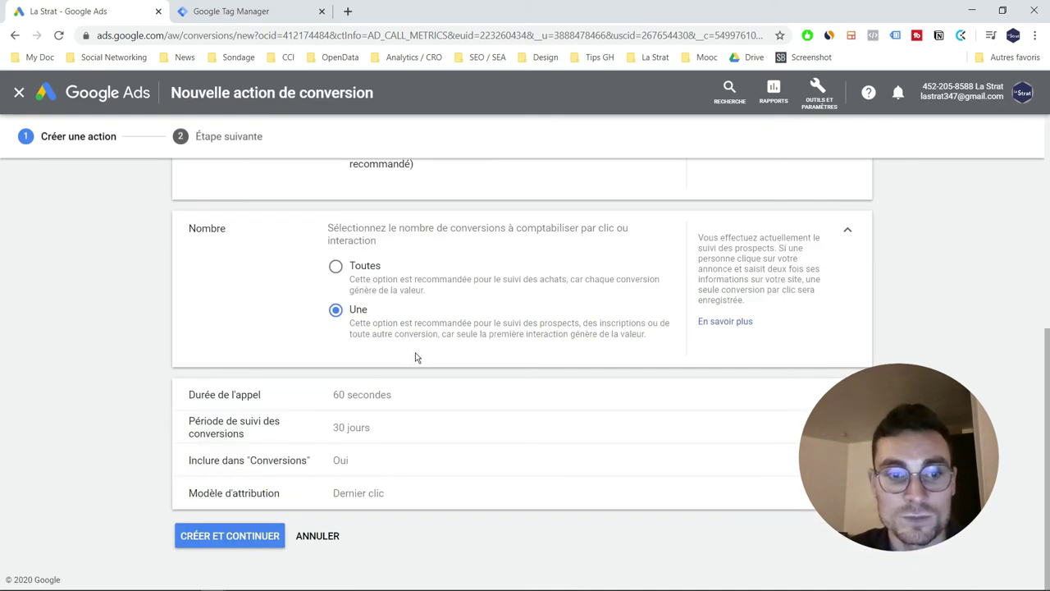
click(455, 400)
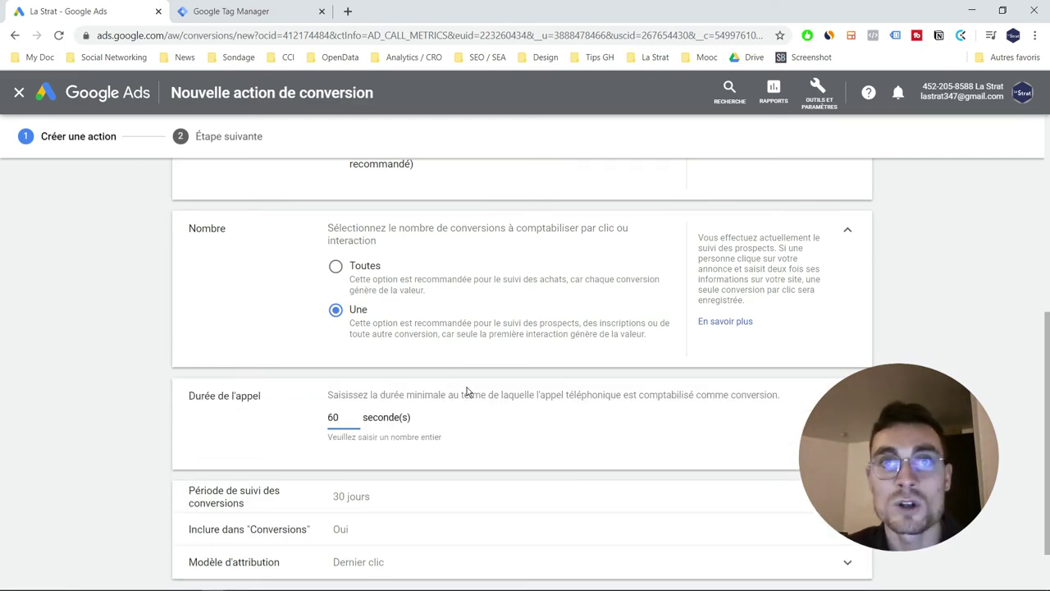
key(BackSpace)
key(BackSpace)
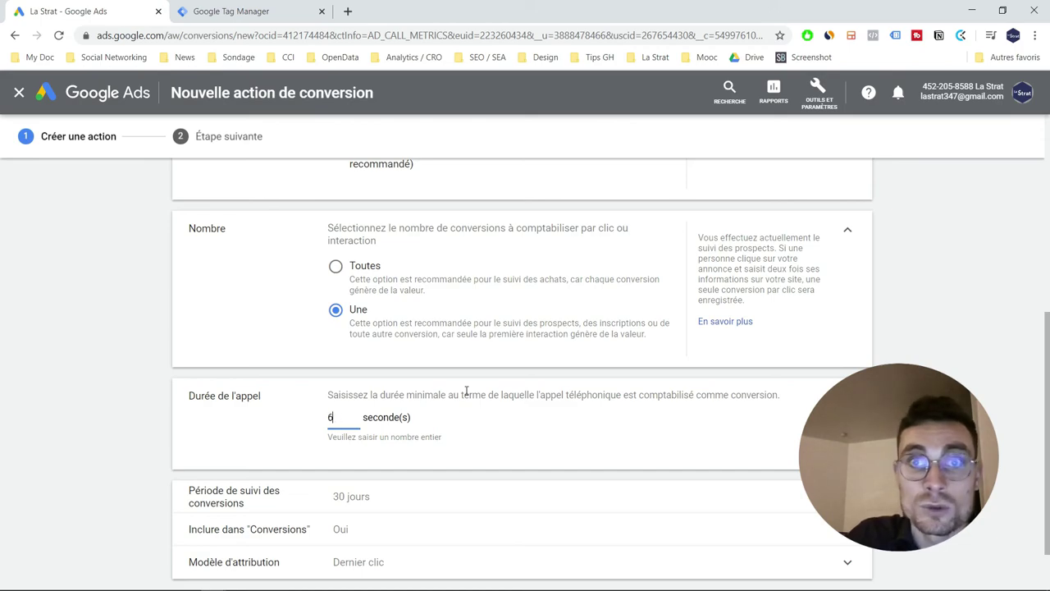
text(25)
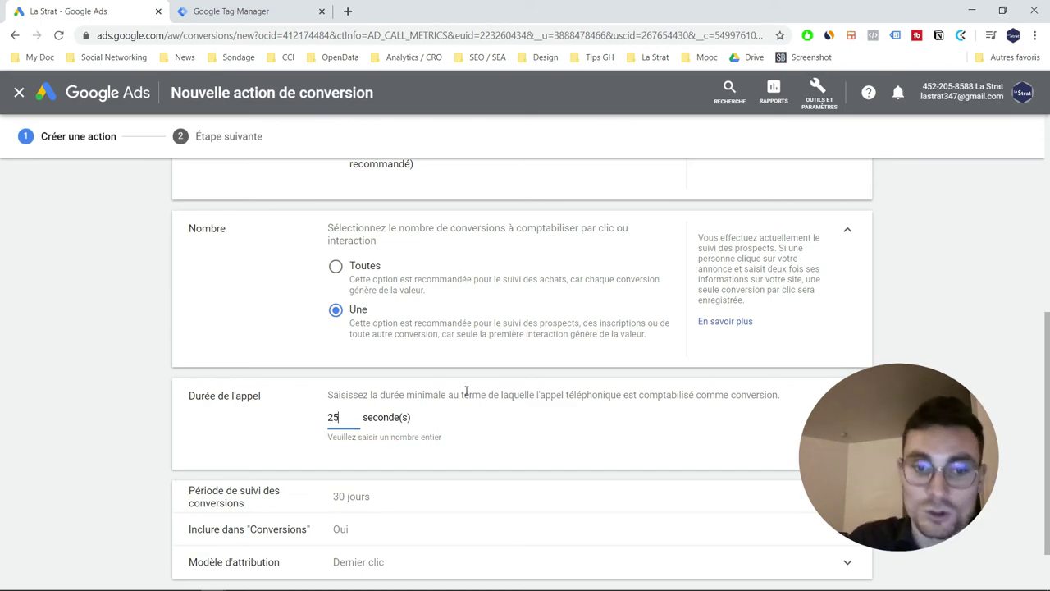
click(529, 433)
- Set the attribution model to "Modèle basé sur la position", then create the call conversion action and finish its setup
scroll(289, 421, down, 1)
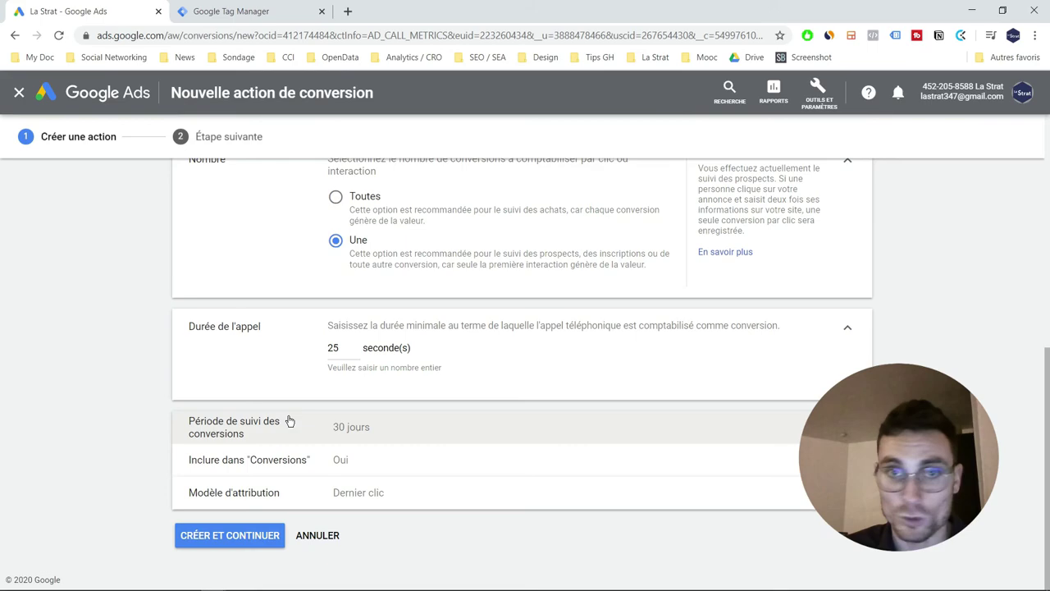
click(427, 492)
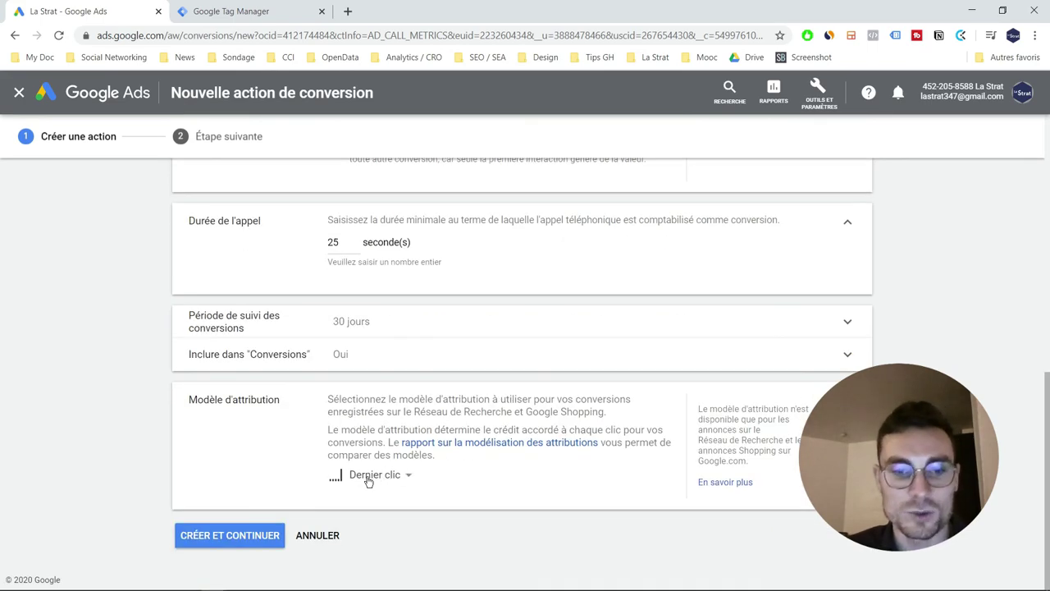
click(368, 480)
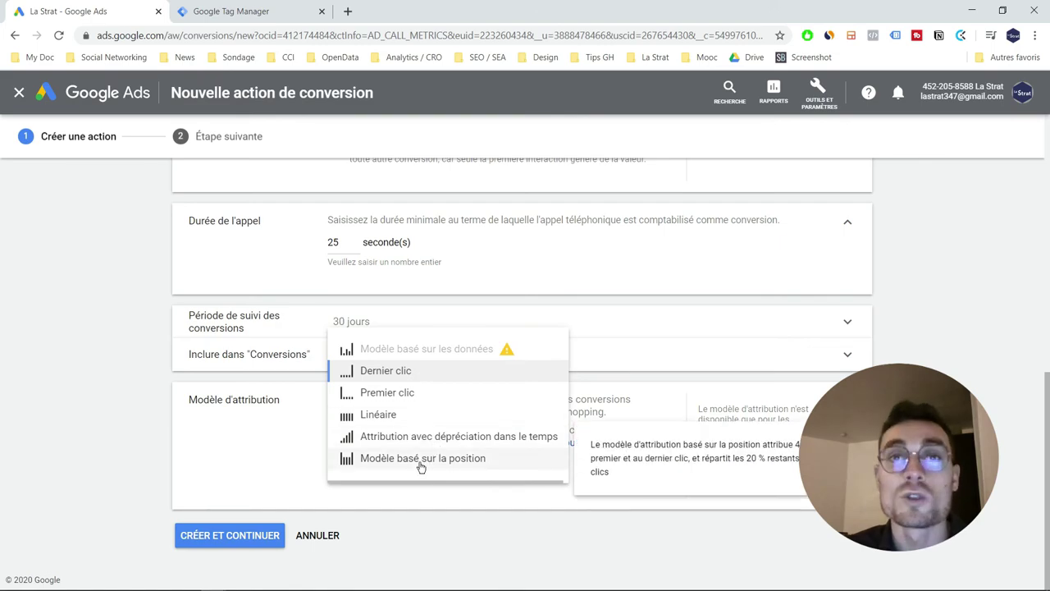
click(420, 466)
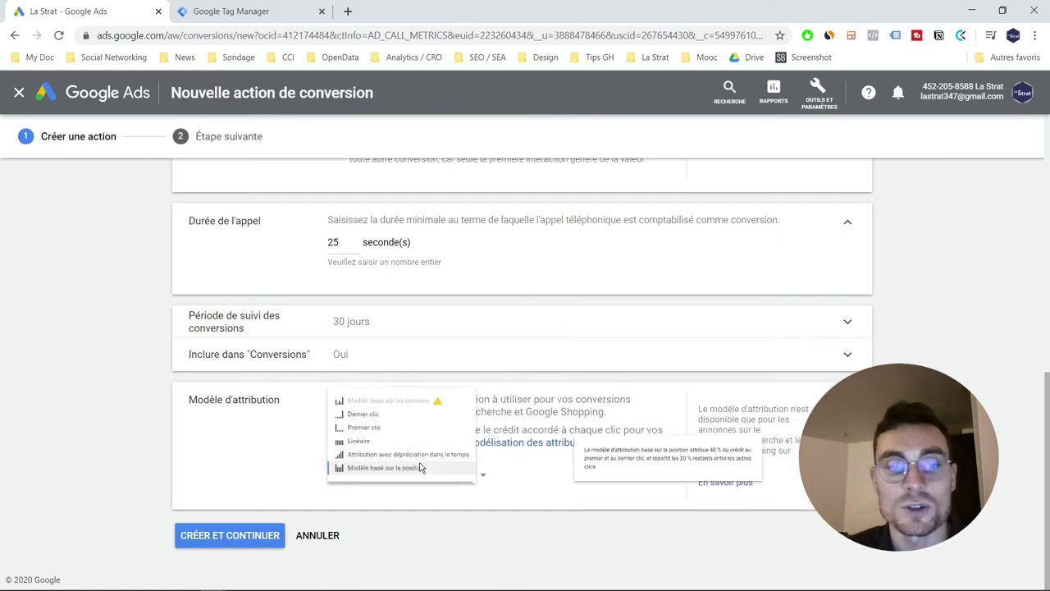
click(223, 536)
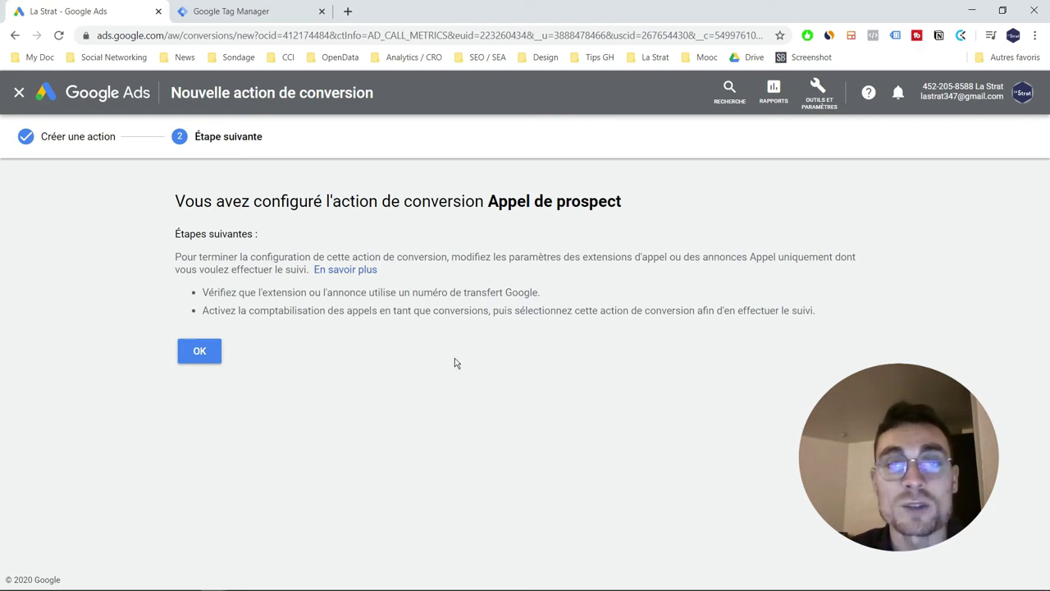
click(201, 351)
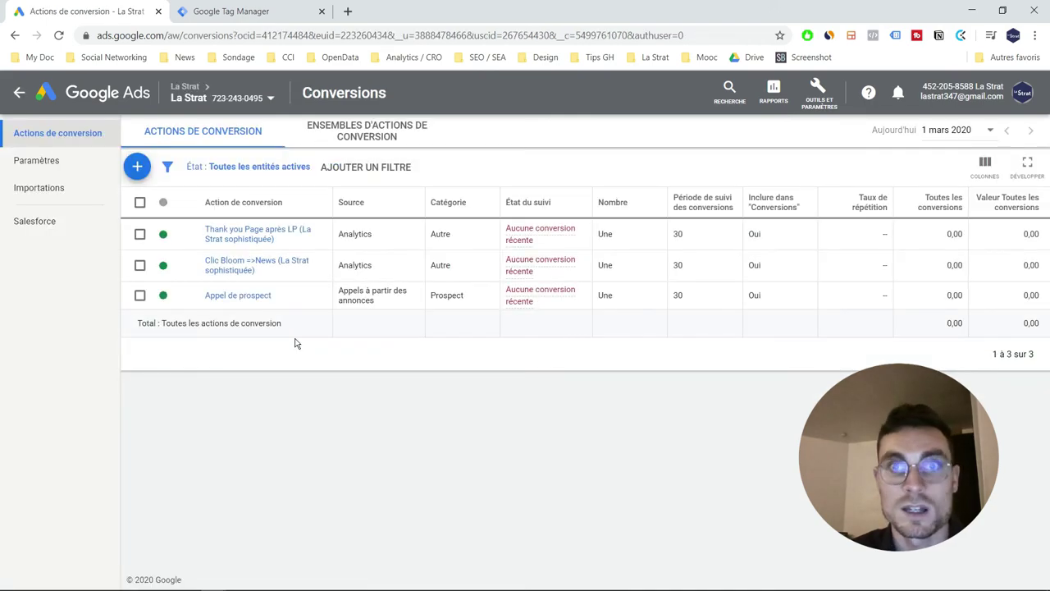